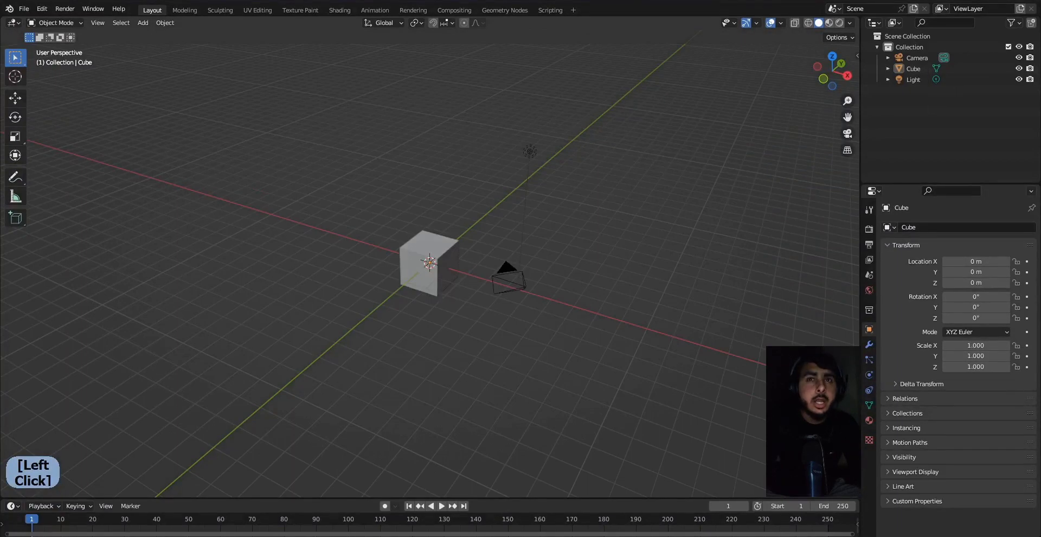
Examine the default cube and its object transform properties from several viewing angles and distances.
{"action": "scroll", "coordinate": [428, 261], "scroll_direction": "up", "scroll_amount": 5}
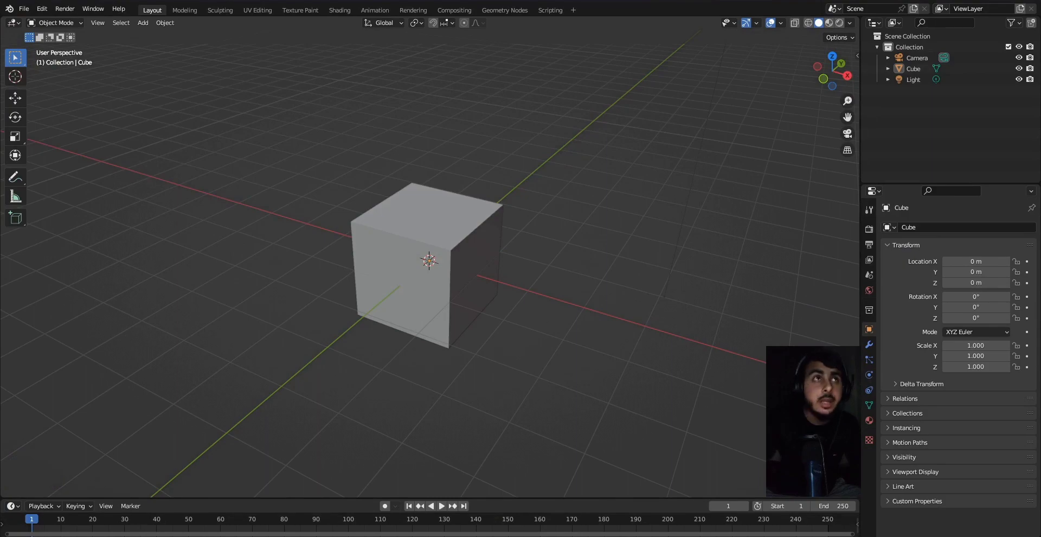
{"action": "left_click", "coordinate": [512, 308]}
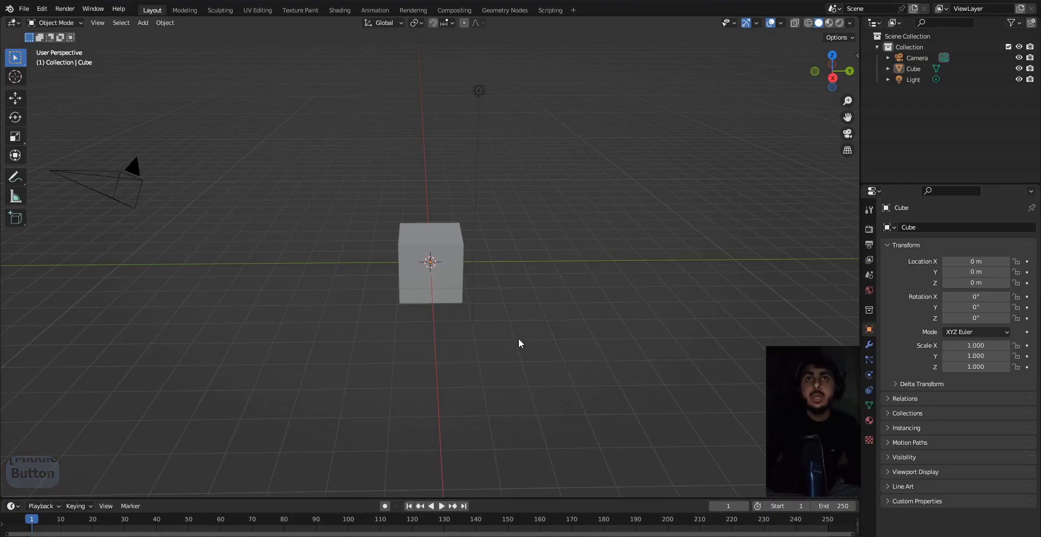
{"action": "mouse_move", "coordinate": [522, 301]}
{"action": "middle_mouse_down"}
{"action": "mouse_move", "coordinate": [545, 278]}
{"action": "mouse_move", "coordinate": [533, 286]}
{"action": "middle_mouse_up"}
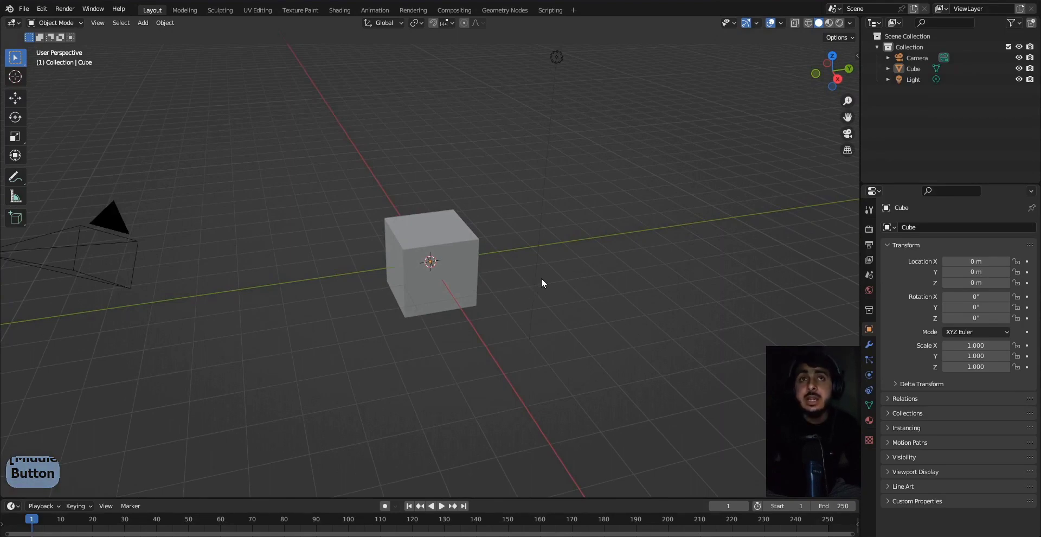
{"action": "scroll", "coordinate": [570, 286], "scroll_direction": "down", "scroll_amount": 2}
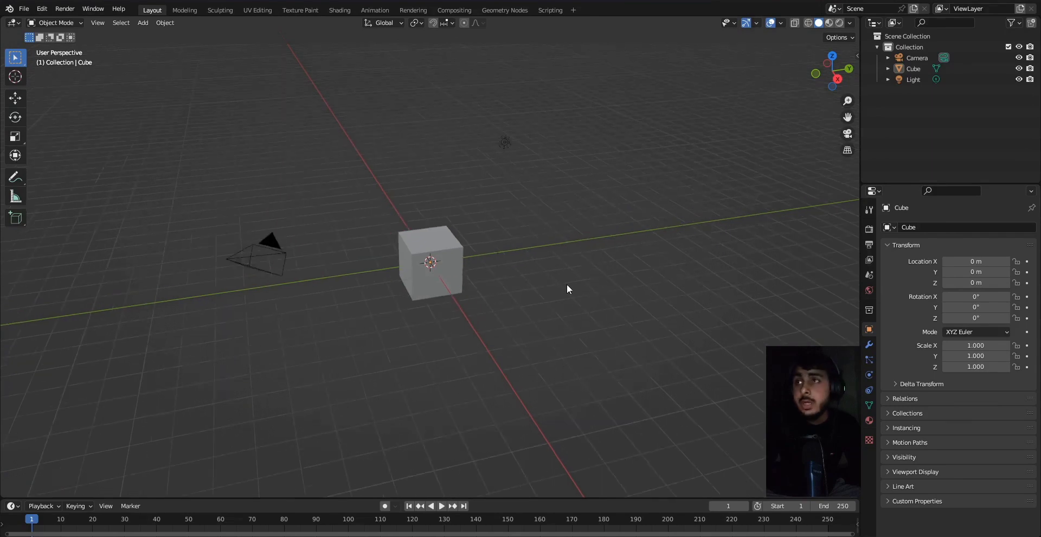
{"action": "scroll", "coordinate": [542, 284], "scroll_direction": "up", "scroll_amount": 1}
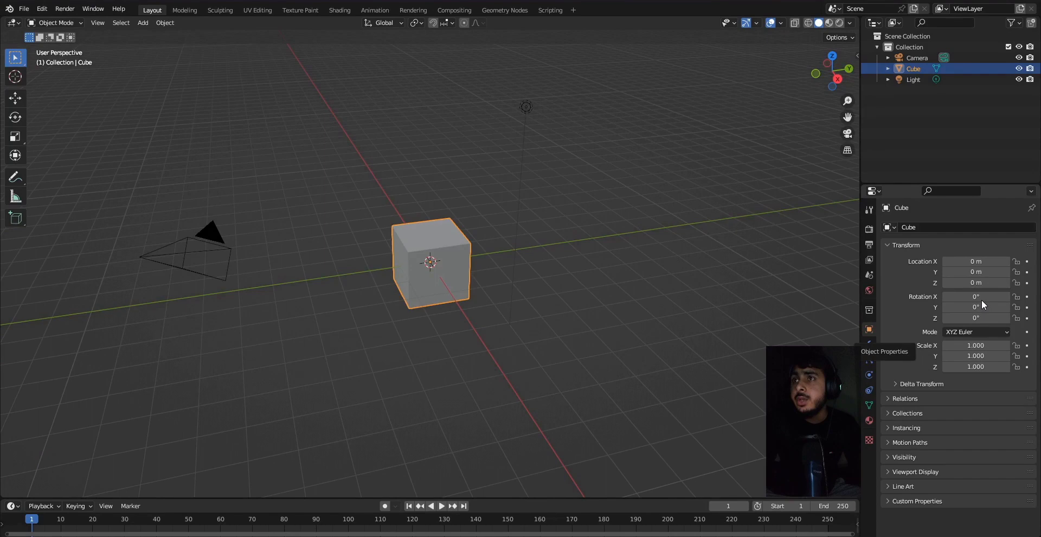
{"action": "left_click", "coordinate": [868, 329]}
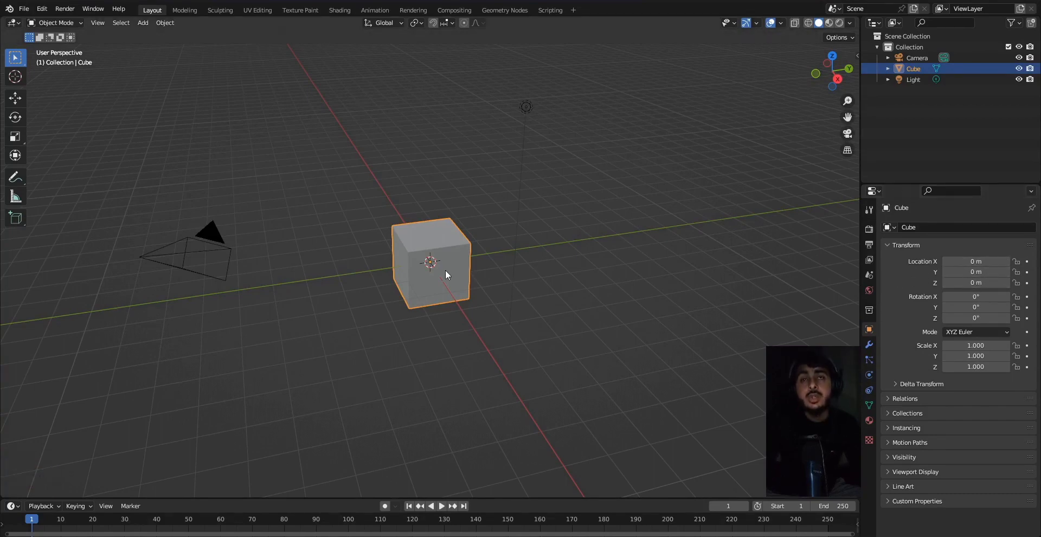
{"action": "middle_click_drag", "start_coordinate": [436, 280], "coordinate": [552, 245]}
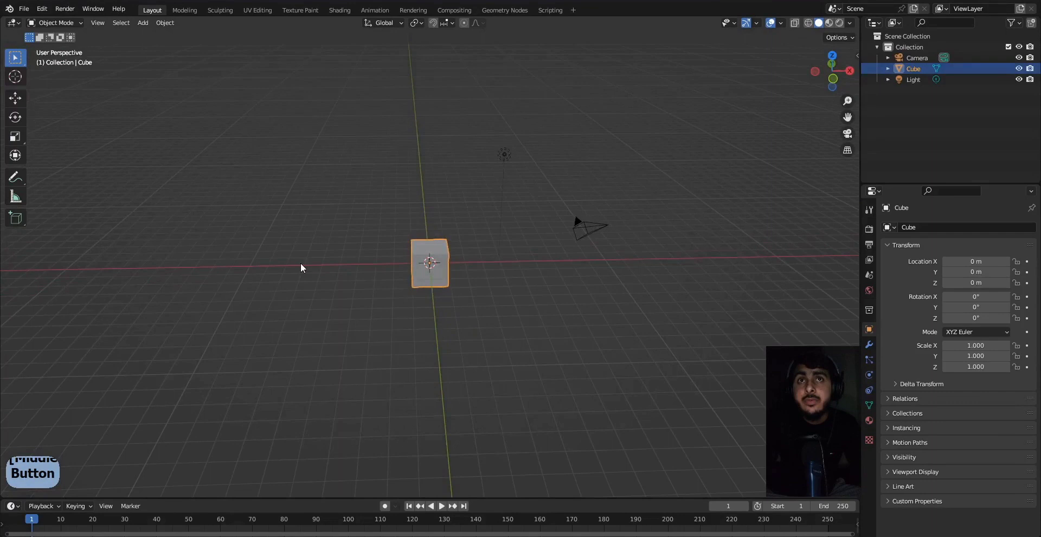
{"action": "middle_click_drag", "start_coordinate": [335, 278], "coordinate": [422, 293]}
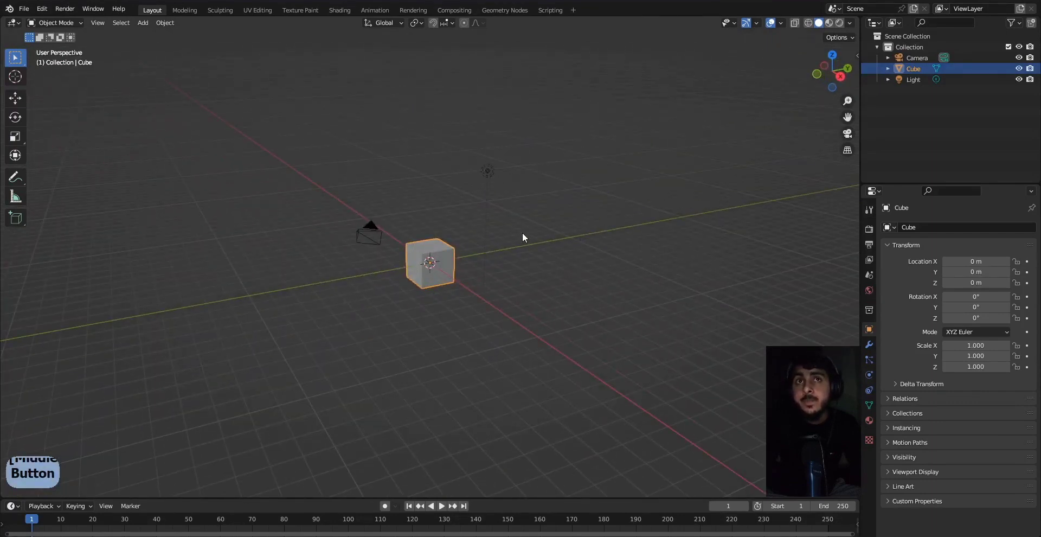
{"action": "middle_click_drag", "start_coordinate": [522, 237], "coordinate": [455, 285]}
{"action": "scroll", "coordinate": [430, 259], "scroll_direction": "down", "scroll_amount": 2}
{"action": "middle_click_drag", "start_coordinate": [567, 255], "coordinate": [587, 289]}
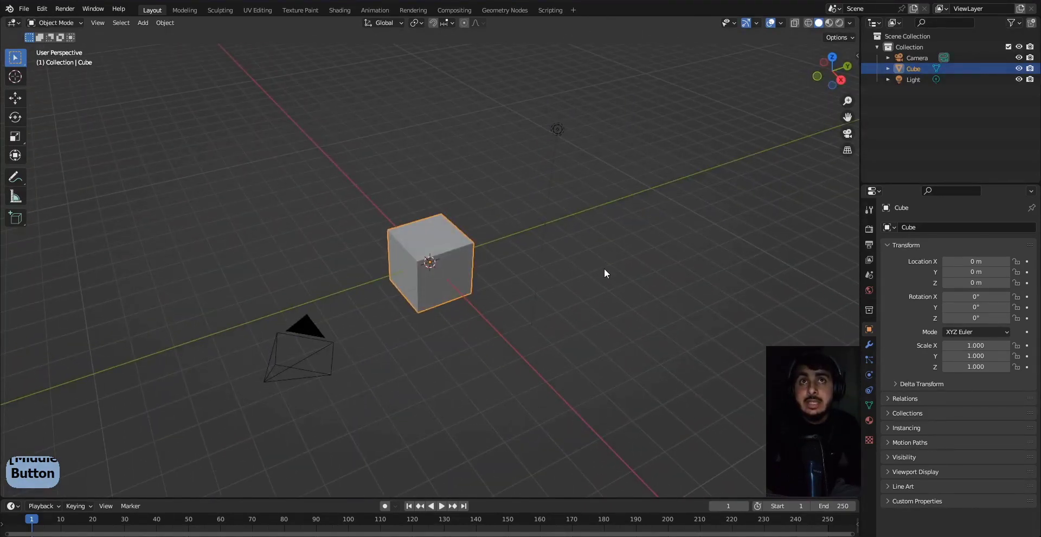
{"action": "left_click", "coordinate": [970, 259]}
{"action": "key", "text": "End"}
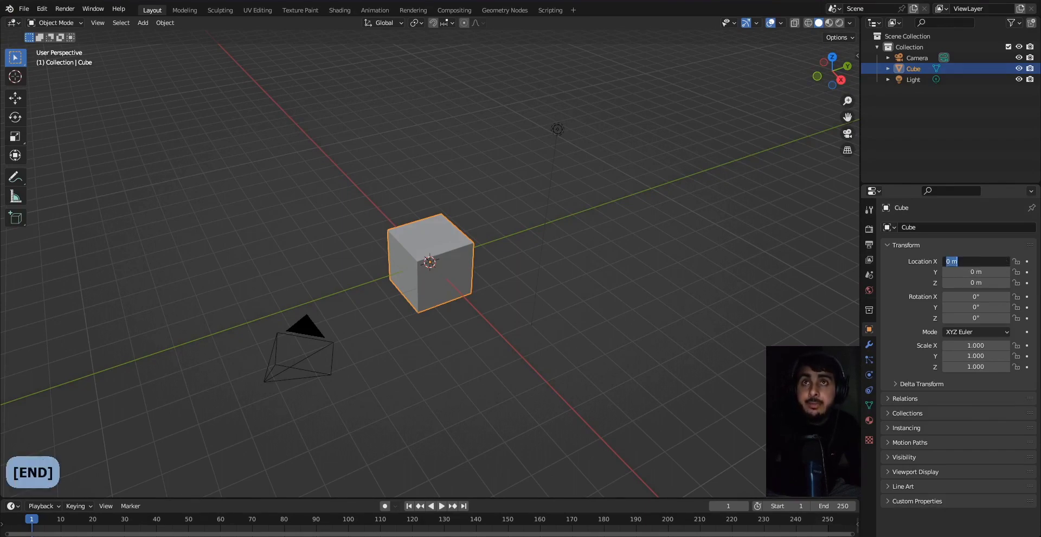
{"action": "key", "text": "Insert"}
{"action": "key", "text": "Return"}
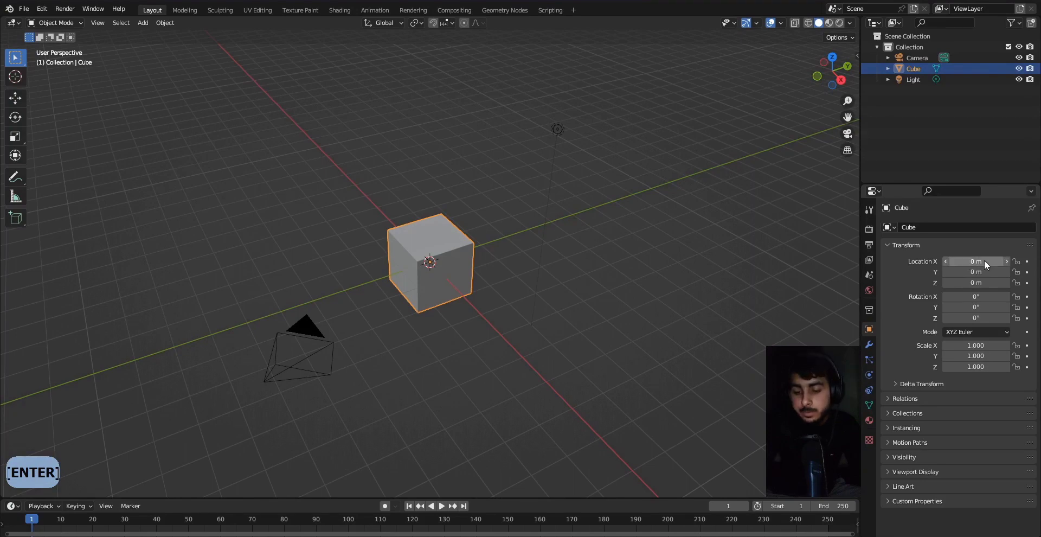
Set the cube's X location to 10 m.
{"action": "left_click", "coordinate": [984, 259]}
{"action": "key", "text": "Num_Lock"}
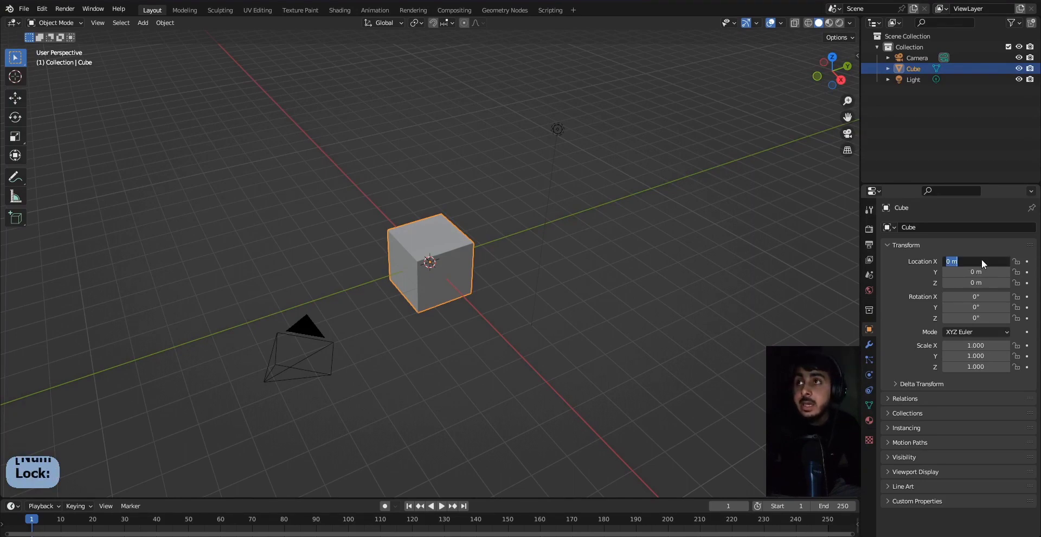
{"action": "type", "text": "10"}
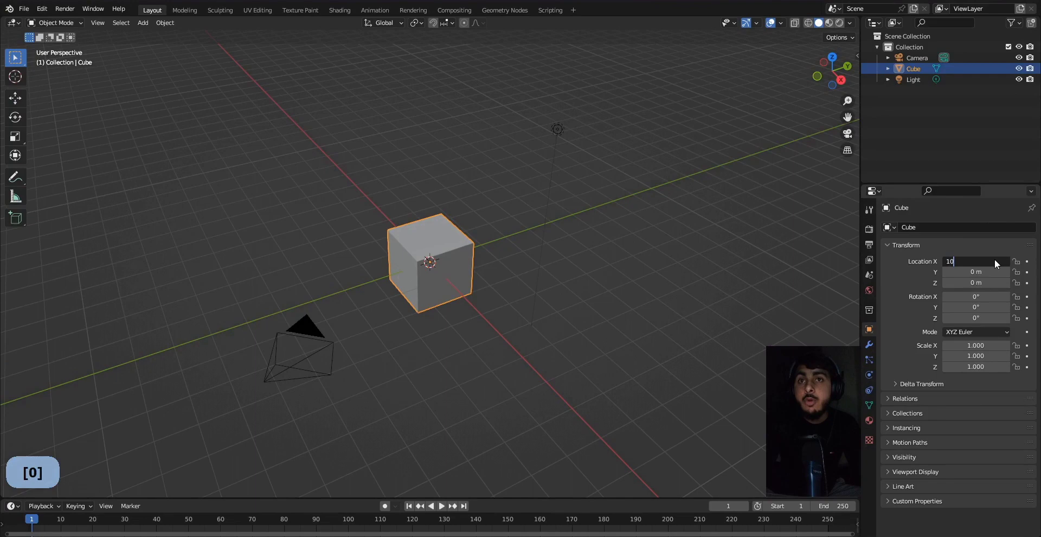
{"action": "key", "text": "Return"}
{"action": "scroll", "coordinate": [499, 317], "scroll_direction": "down", "scroll_amount": 4}
{"action": "middle_click_drag", "start_coordinate": [494, 327], "coordinate": [505, 346]}
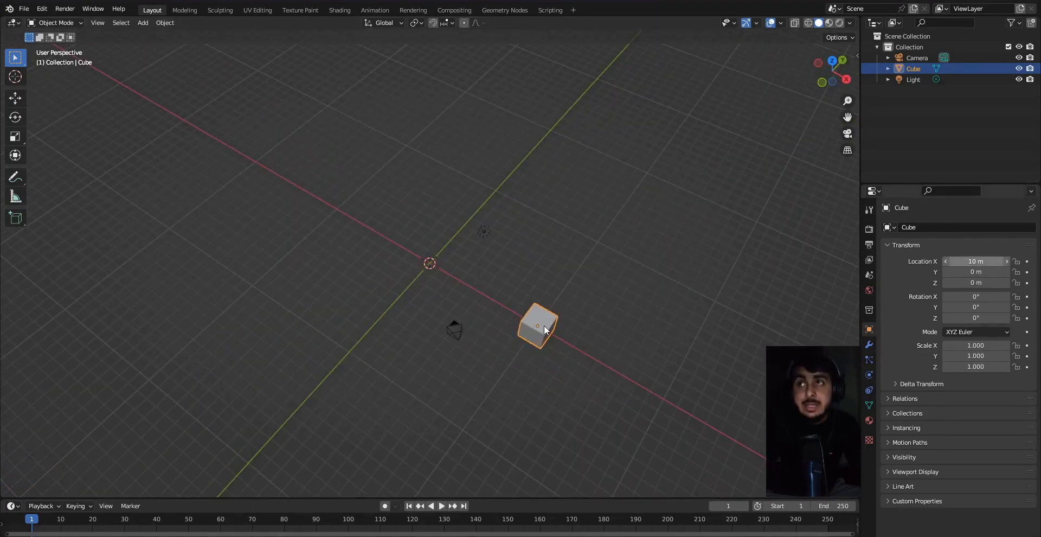
Move the cube to the opposite side of the origin by setting its X location to -10 m.
{"action": "left_click", "coordinate": [976, 261]}
{"action": "right_click", "coordinate": [558, 302]}
{"action": "left_click", "coordinate": [978, 260]}
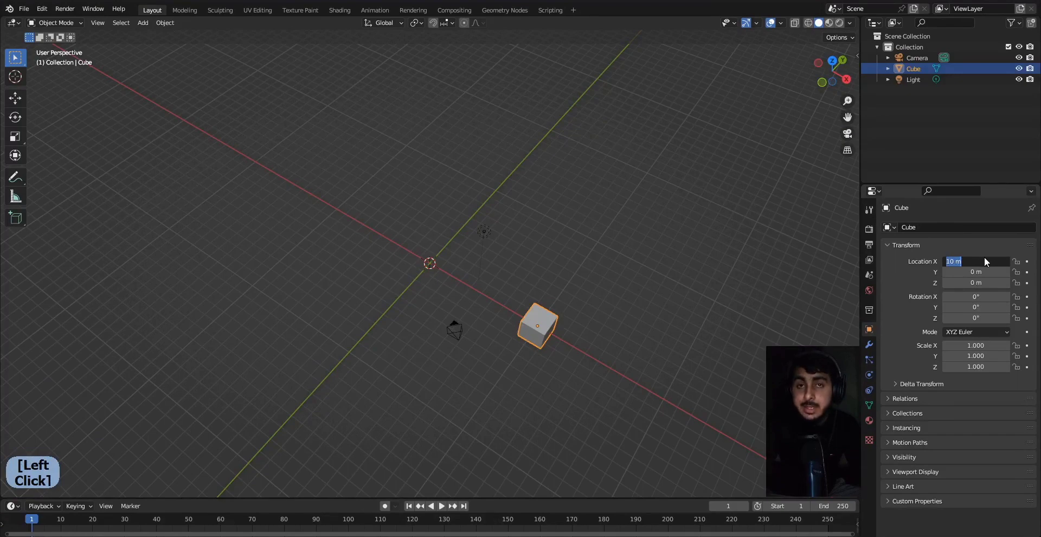
{"action": "key", "text": "Left"}
{"action": "type", "text": "-"}
{"action": "key", "text": "Return"}
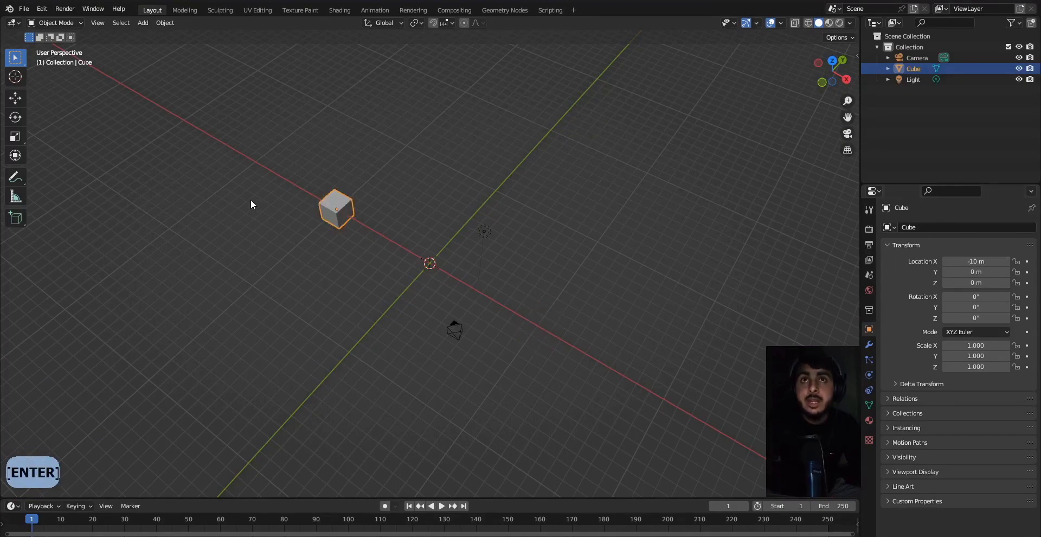
{"action": "middle_click_drag", "start_coordinate": [350, 219], "coordinate": [292, 230]}
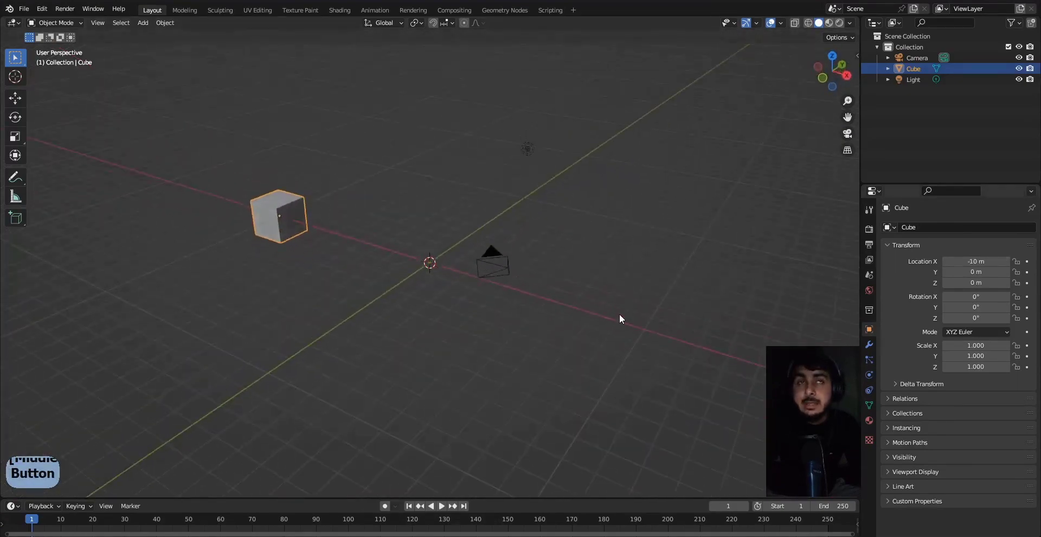
Return the cube to the world origin by setting its X location to 0 m.
{"action": "left_click", "coordinate": [987, 263]}
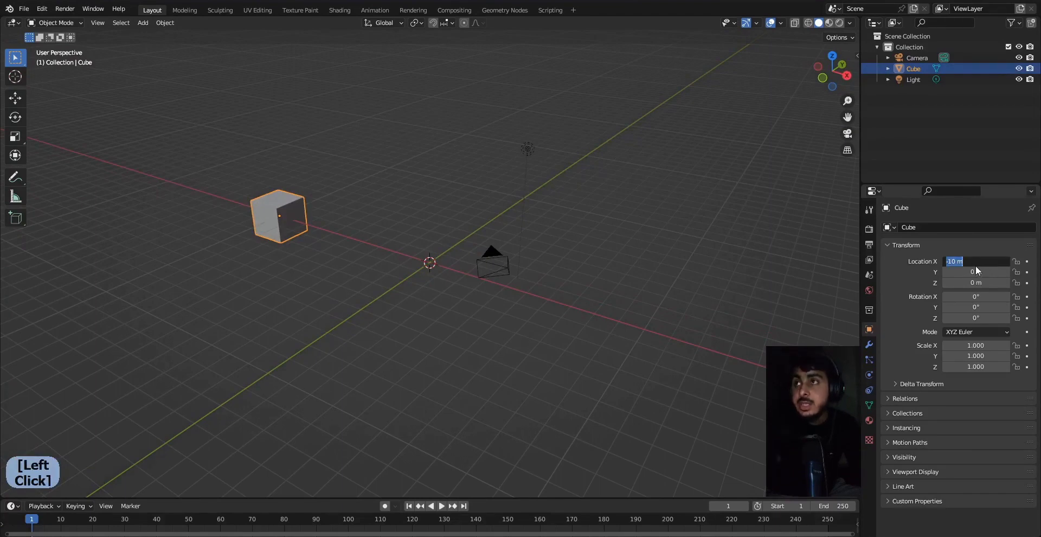
{"action": "type", "text": "0"}
{"action": "key", "text": "Return"}
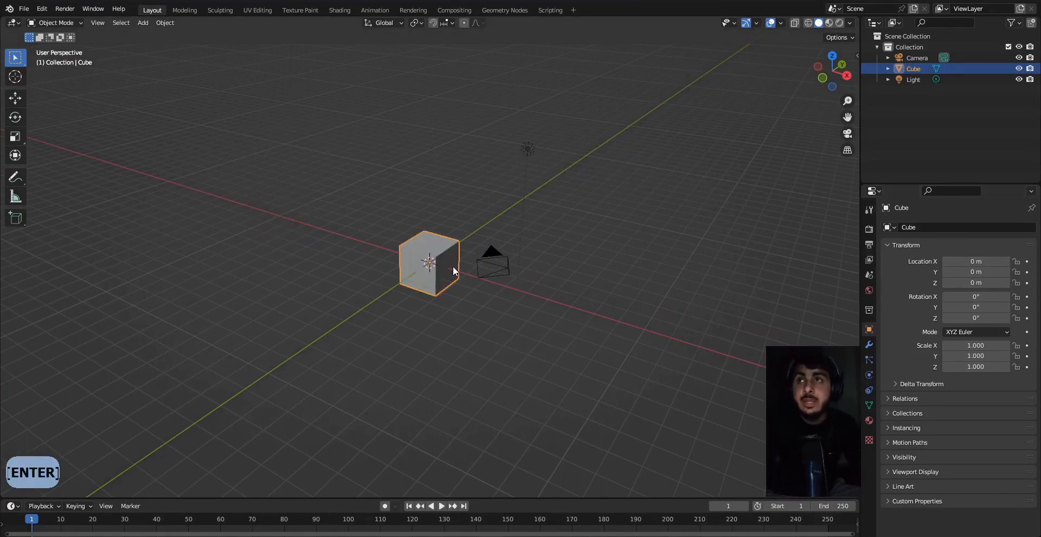
{"action": "middle_click_drag", "start_coordinate": [453, 266], "coordinate": [581, 315]}
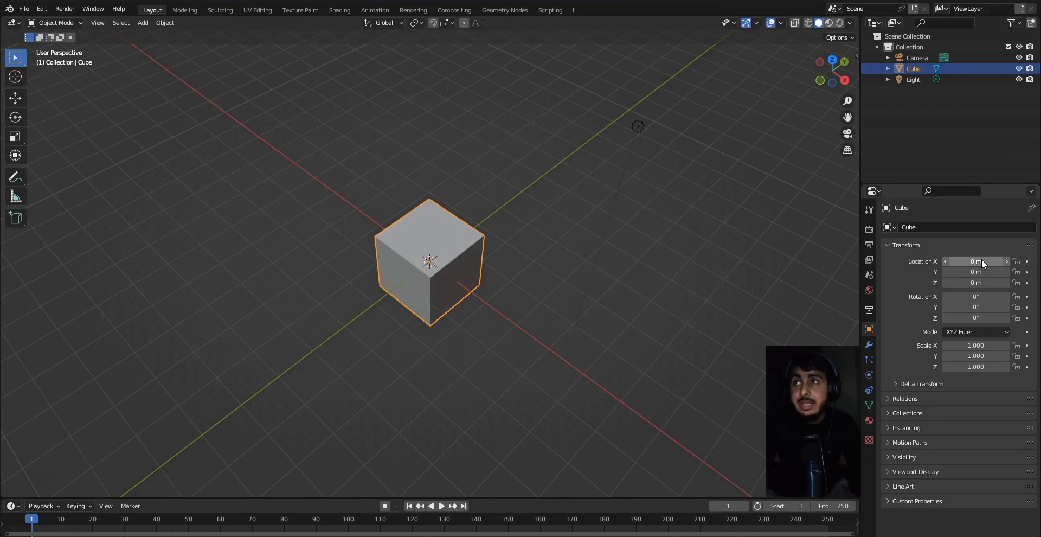
Try sliding the cube along the X, Y and Z axes with its location values, discarding each move.
{"action": "mouse_move", "coordinate": [981, 260]}
{"action": "left_mouse_down"}
{"action": "mouse_move", "coordinate": [1003, 261]}
{"action": "mouse_move", "coordinate": [938, 258]}
{"action": "mouse_move", "coordinate": [984, 261]}
{"action": "left_mouse_up"}
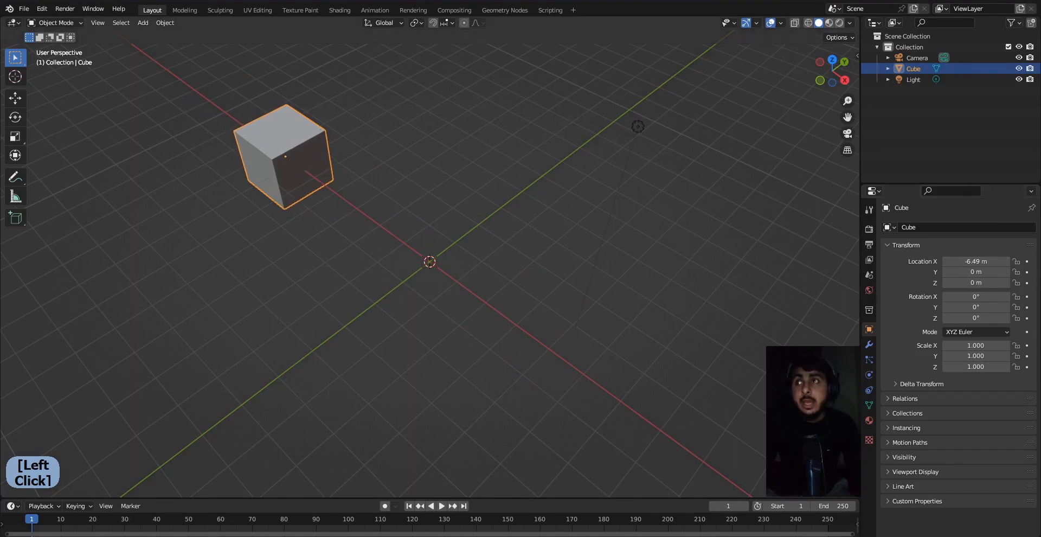
{"action": "key", "text": "ctrl+z"}
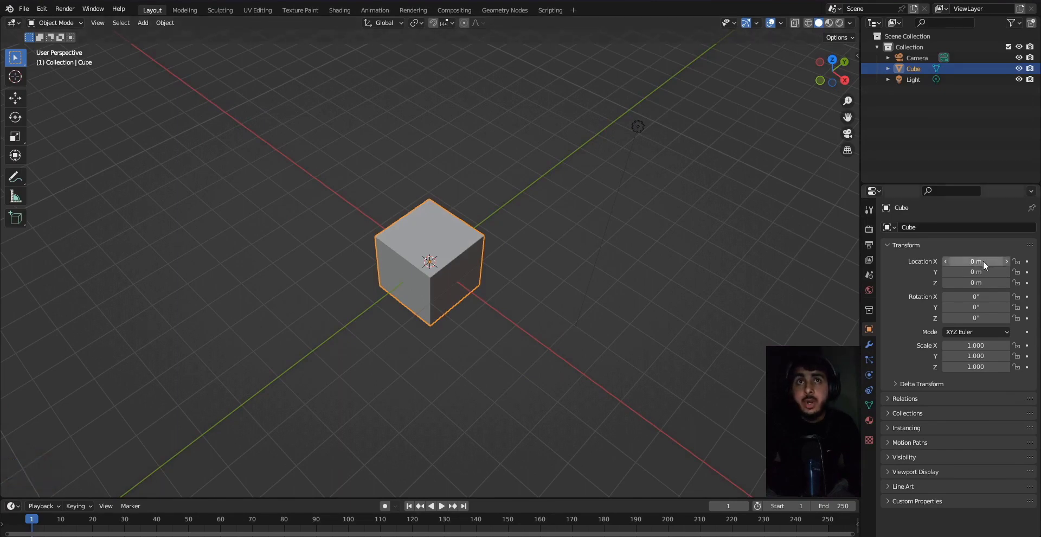
{"action": "mouse_move", "coordinate": [983, 260]}
{"action": "left_mouse_down"}
{"action": "mouse_move", "coordinate": [943, 261]}
{"action": "mouse_move", "coordinate": [997, 268]}
{"action": "mouse_move", "coordinate": [975, 271]}
{"action": "left_mouse_up"}
{"action": "right_click", "coordinate": [964, 258]}
{"action": "right_click", "coordinate": [975, 271]}
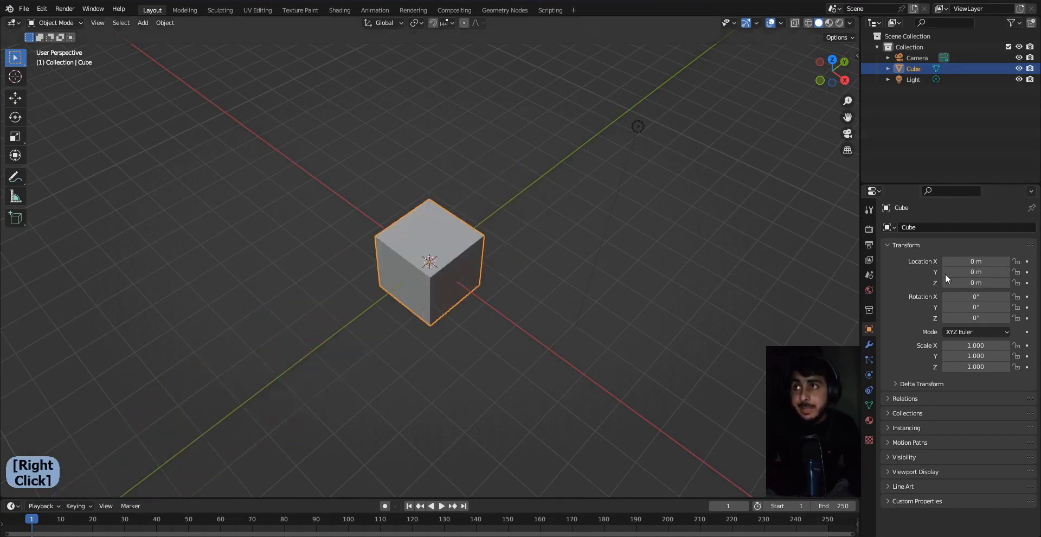
{"action": "middle_click_drag", "start_coordinate": [945, 273], "coordinate": [974, 279]}
{"action": "mouse_move", "coordinate": [973, 280]}
{"action": "left_mouse_down"}
{"action": "mouse_move", "coordinate": [987, 278]}
{"action": "mouse_move", "coordinate": [939, 278]}
{"action": "mouse_move", "coordinate": [987, 277]}
{"action": "mouse_move", "coordinate": [974, 279]}
{"action": "left_mouse_up"}
{"action": "right_click", "coordinate": [974, 280]}
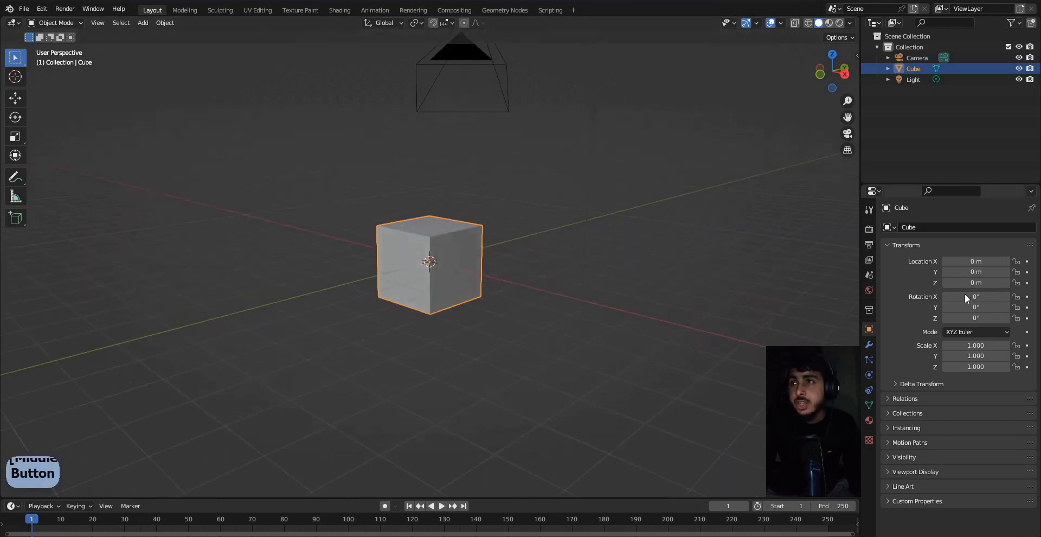
Try turning the cube around the X, Y and Z axes with its rotation values, discarding each change.
{"action": "left_click_drag", "start_coordinate": [973, 295], "coordinate": [979, 320]}
{"action": "right_click", "coordinate": [945, 298]}
{"action": "right_click", "coordinate": [974, 308]}
{"action": "right_click", "coordinate": [956, 317]}
{"action": "right_click", "coordinate": [979, 317]}
Set the cube's X rotation to 90°.
{"action": "left_click", "coordinate": [970, 295]}
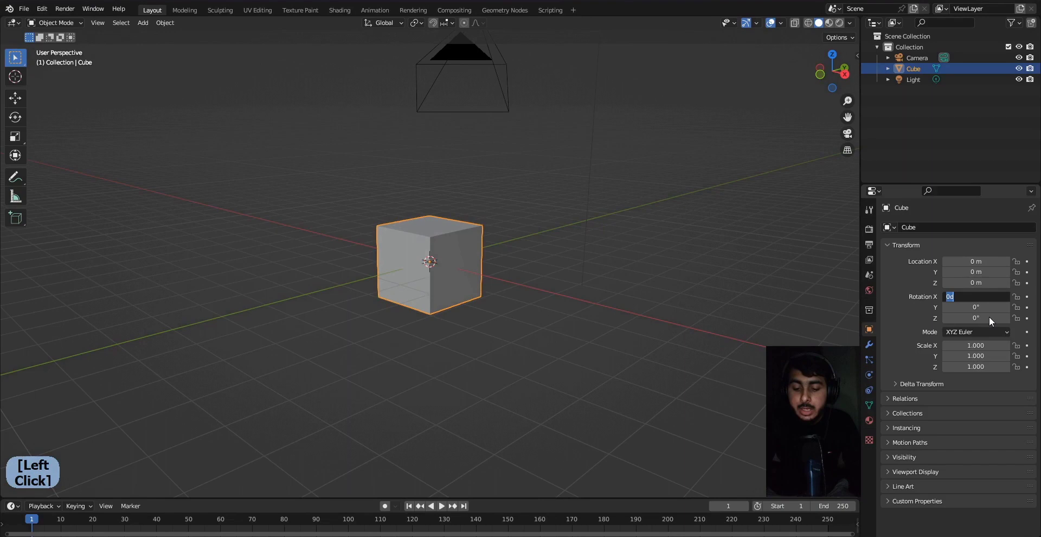
{"action": "type", "text": "90"}
{"action": "key", "text": "Return"}
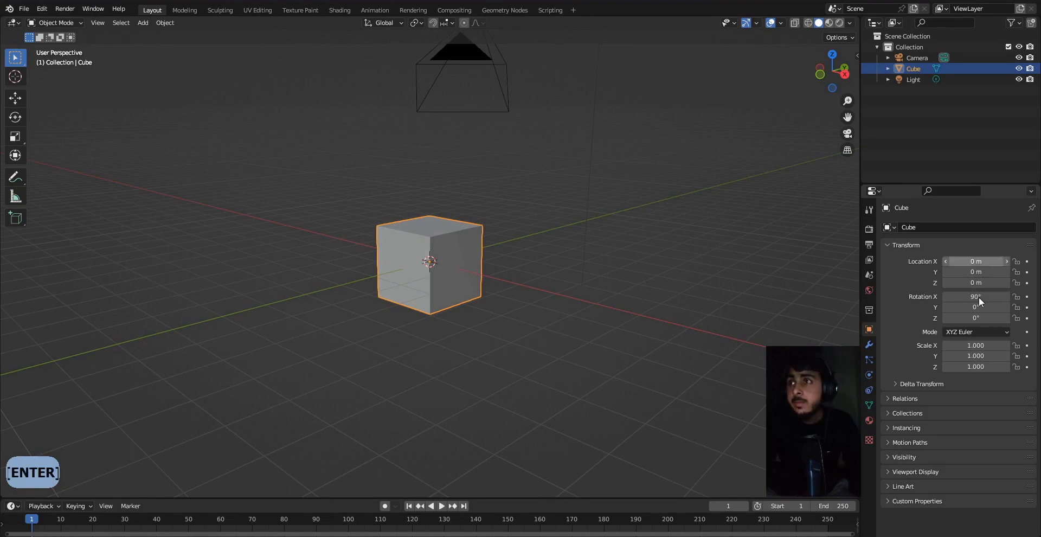
{"action": "left_click", "coordinate": [986, 297]}
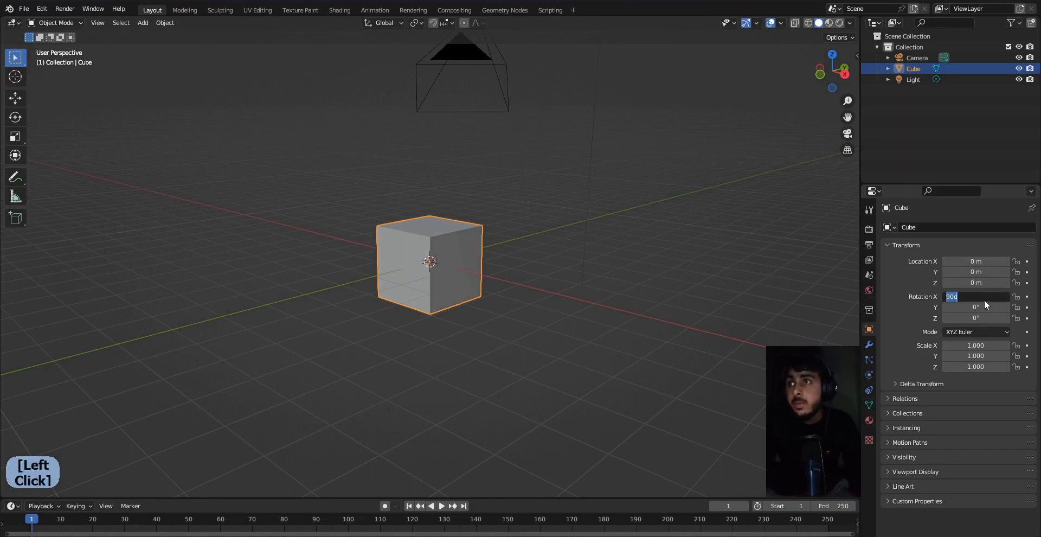
{"action": "right_click", "coordinate": [979, 297]}
Tilt the cube by setting its X rotation to 45°.
{"action": "left_click", "coordinate": [974, 296]}
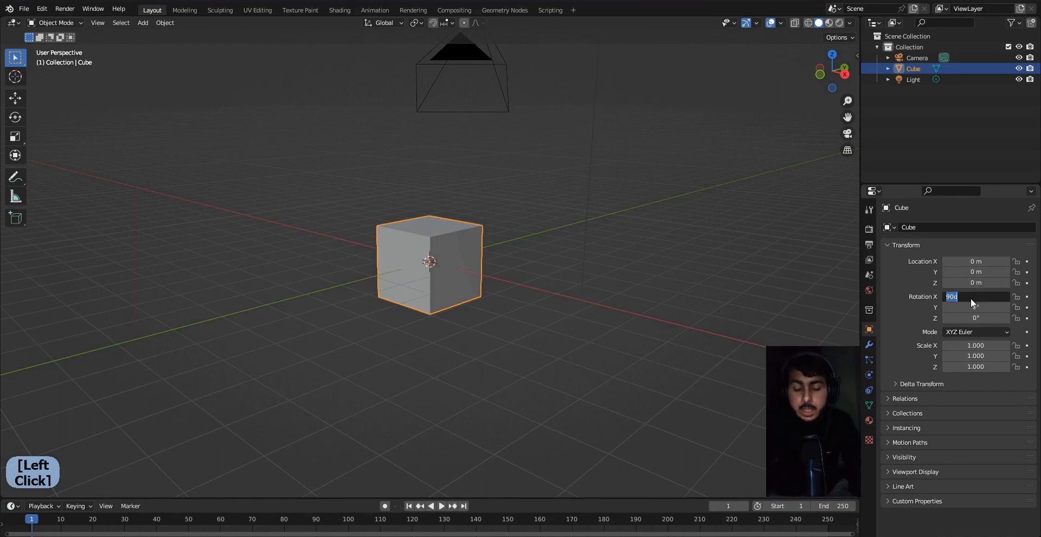
{"action": "type", "text": "45"}
{"action": "key", "text": "Return"}
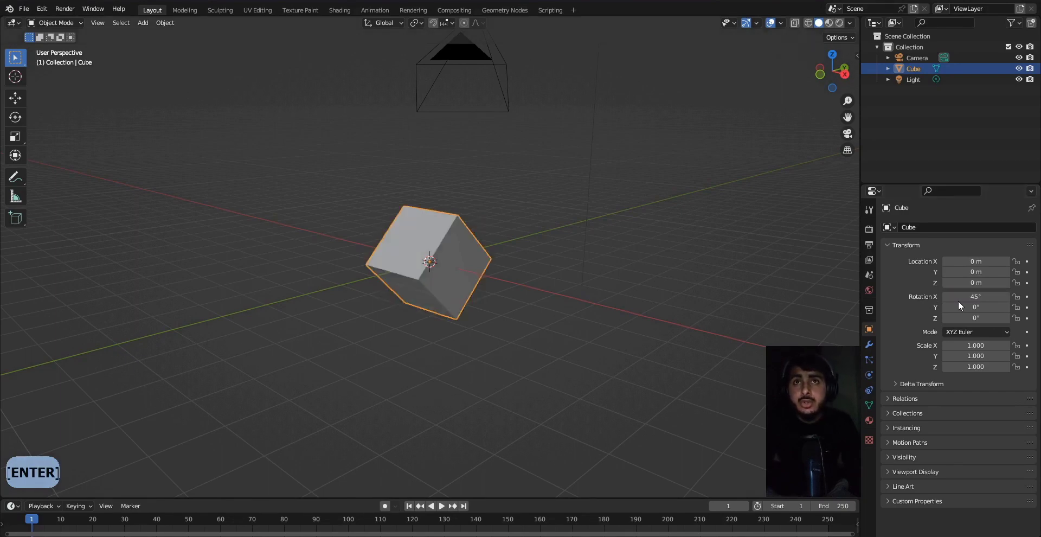
{"action": "middle_click_drag", "start_coordinate": [960, 297], "coordinate": [524, 285]}
Straighten the cube by setting its X rotation to 0°.
{"action": "left_click", "coordinate": [953, 297]}
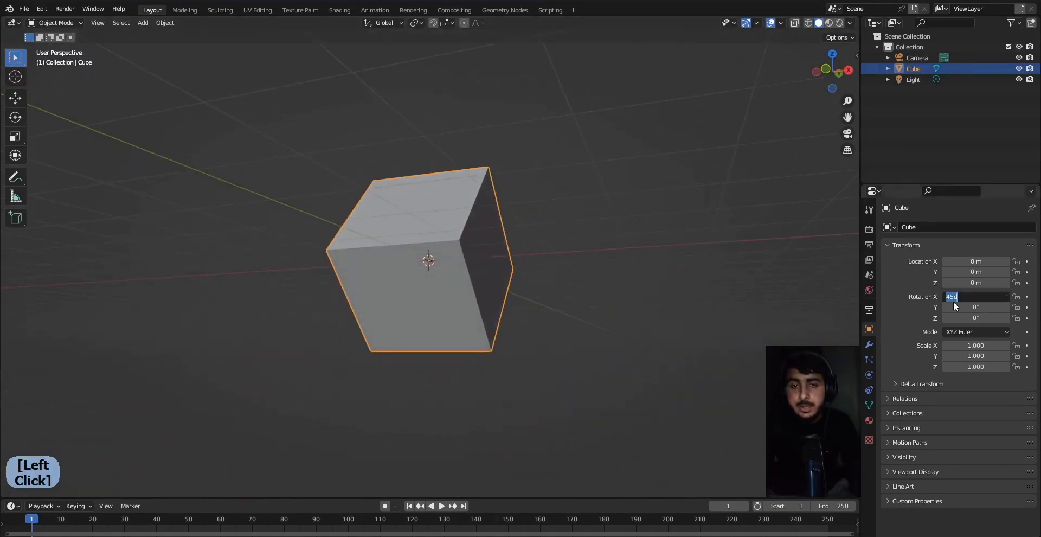
{"action": "type", "text": "0"}
{"action": "key", "text": "Return"}
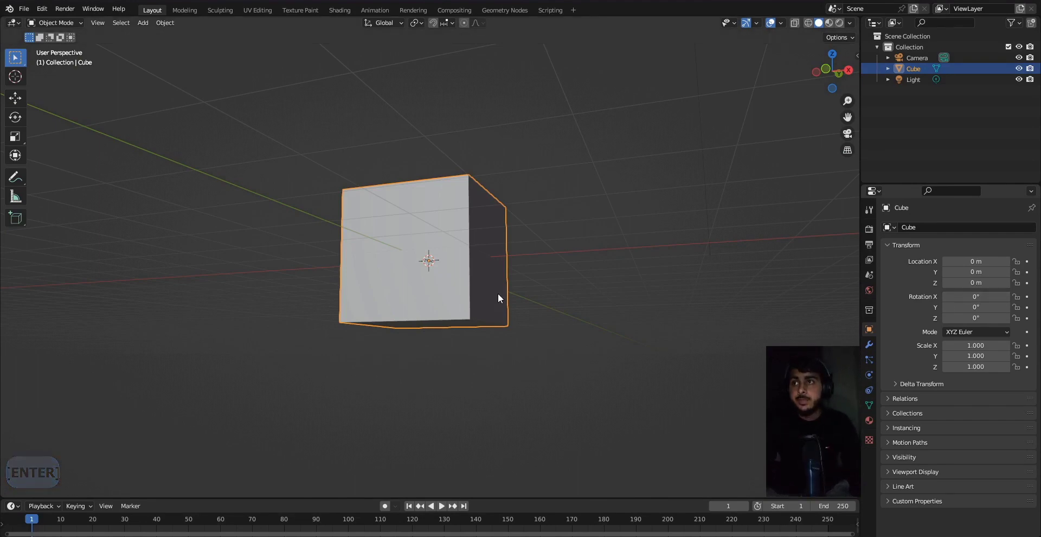
{"action": "middle_click_drag", "start_coordinate": [499, 298], "coordinate": [466, 301]}
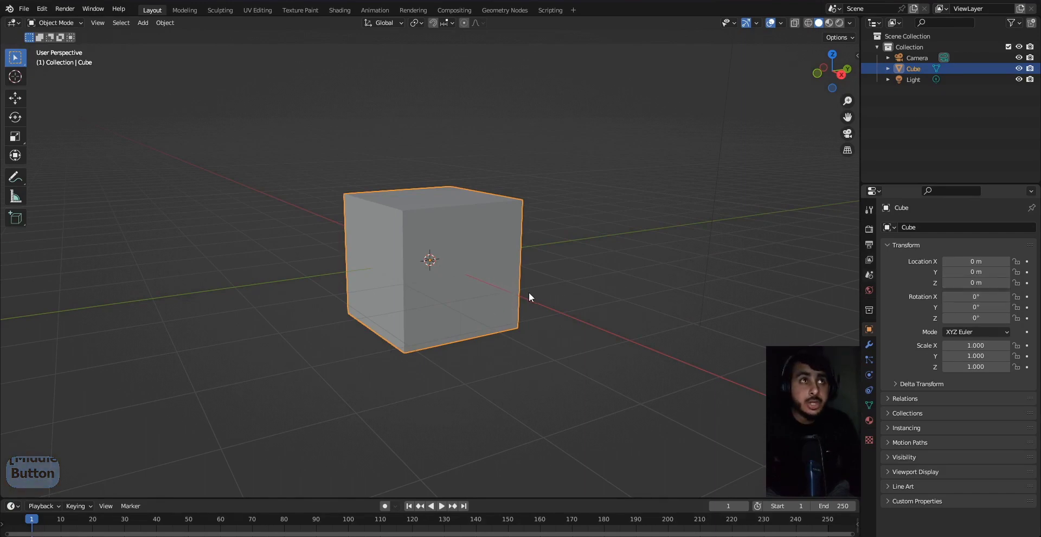
Select the camera in the viewport with the Select Box tool.
{"action": "scroll", "coordinate": [527, 297], "scroll_direction": "down", "scroll_amount": 1}
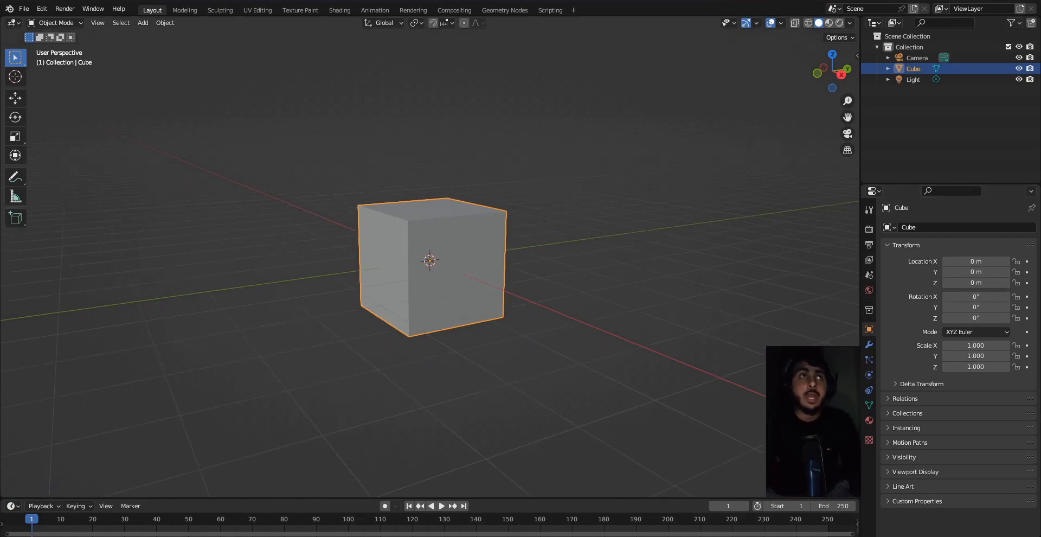
{"action": "middle_click_drag", "start_coordinate": [488, 244], "coordinate": [453, 246]}
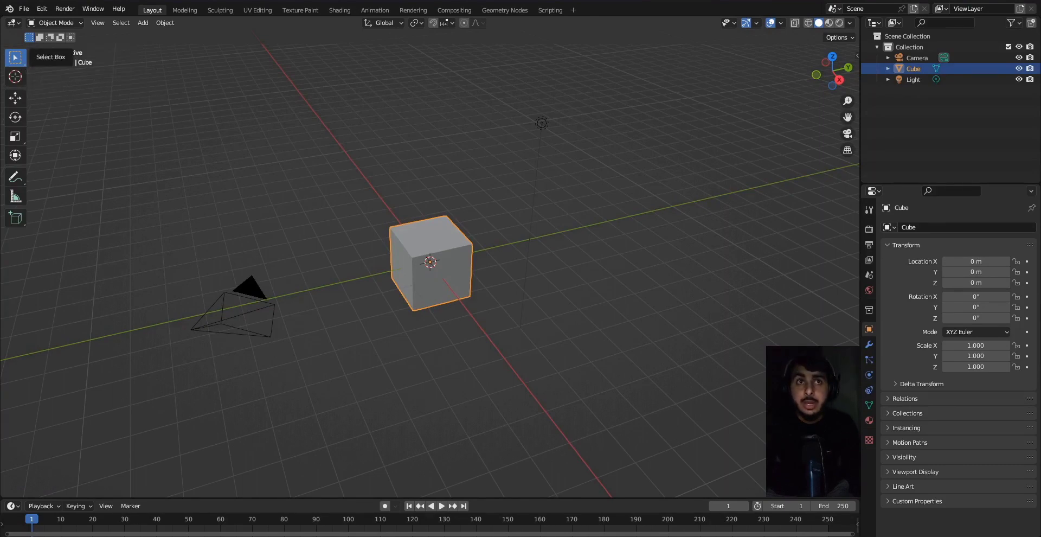
{"action": "left_click", "coordinate": [162, 217]}
{"action": "left_click", "coordinate": [244, 312]}
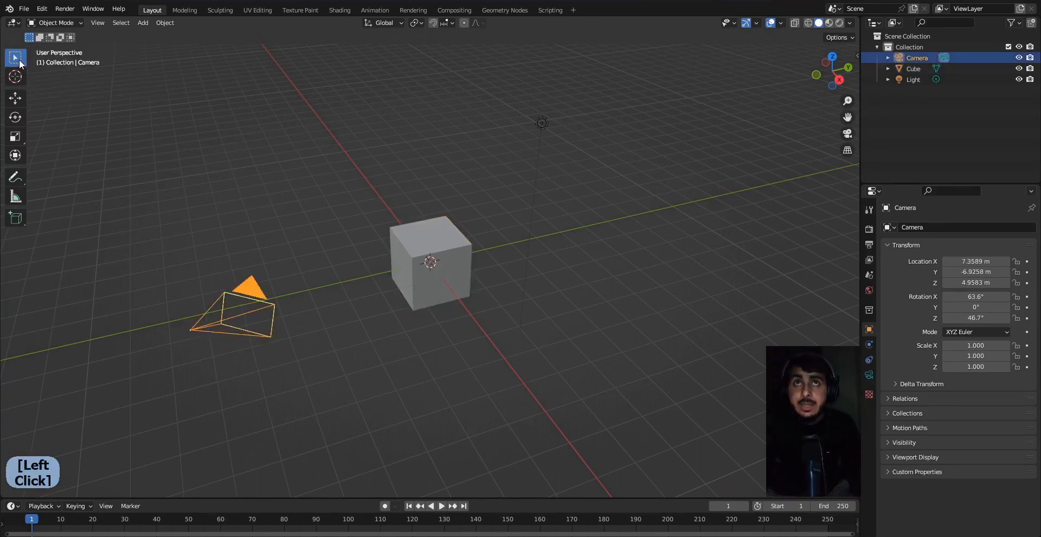
Box-select the camera, cube and light together, and finish with only the cube selected.
{"action": "left_click", "coordinate": [431, 260]}
{"action": "left_click", "coordinate": [541, 123]}
{"action": "left_click_drag", "start_coordinate": [147, 87], "coordinate": [574, 441]}
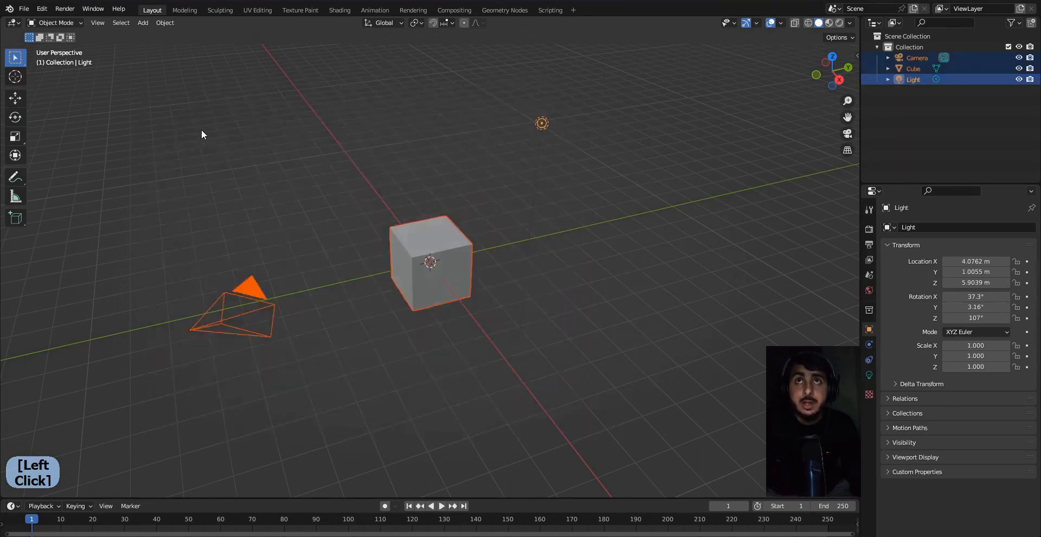
{"action": "left_click", "coordinate": [201, 129]}
{"action": "left_click_drag", "start_coordinate": [144, 94], "coordinate": [646, 443]}
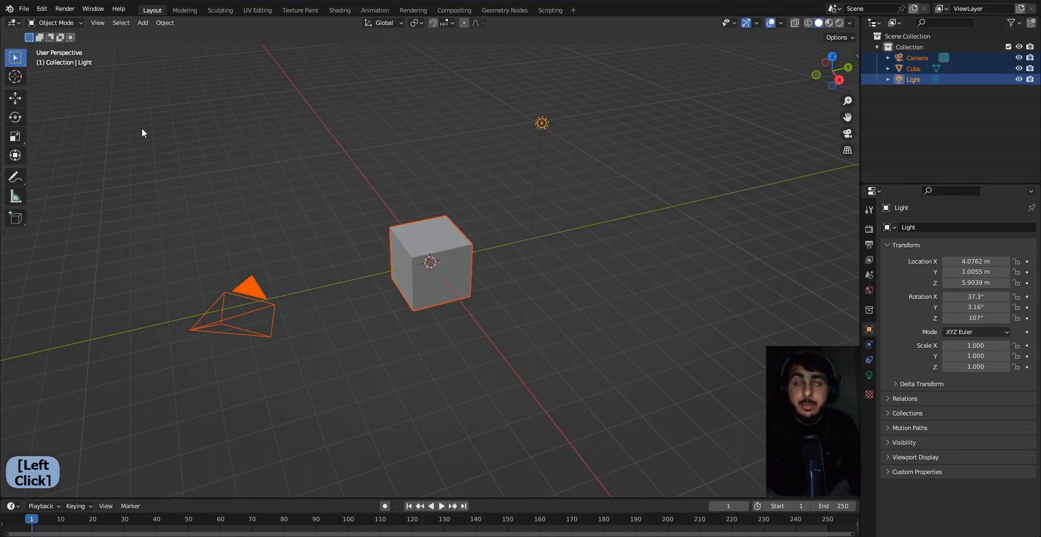
{"action": "left_click_drag", "start_coordinate": [163, 66], "coordinate": [360, 297]}
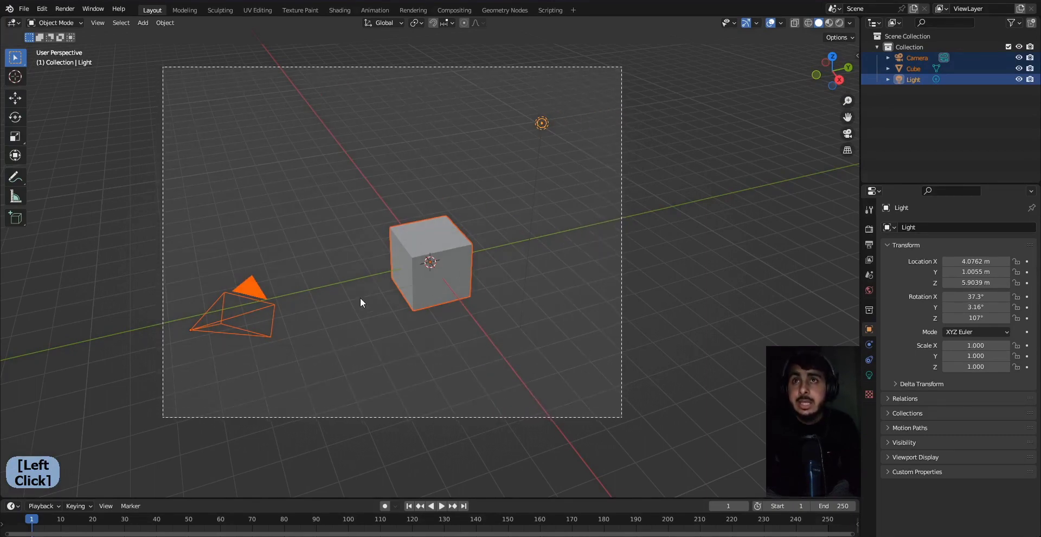
{"action": "left_click", "coordinate": [420, 301]}
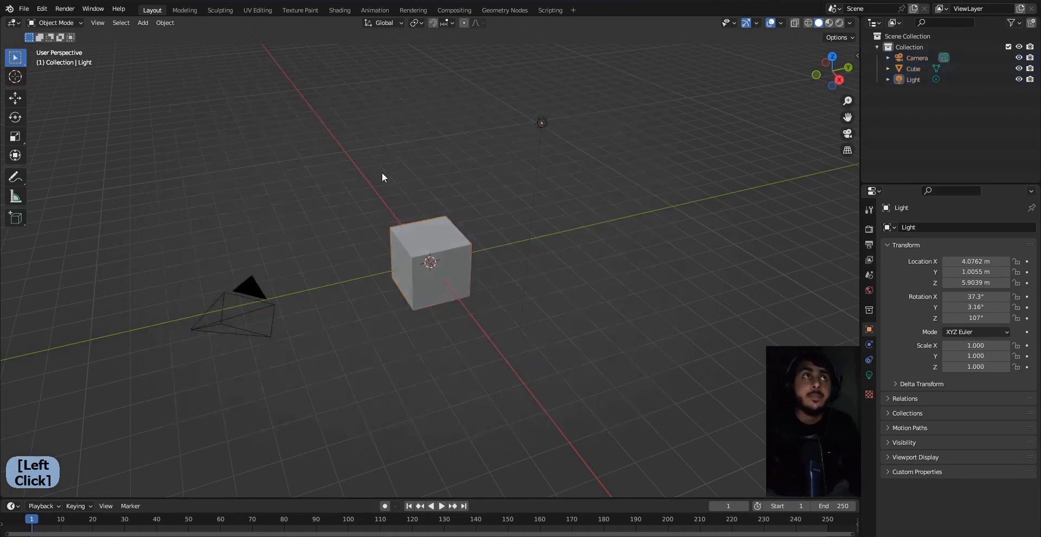
Select the camera, cube and light together with the Select Lasso tool, and reselect only the cube.
{"action": "left_click", "coordinate": [17, 57]}
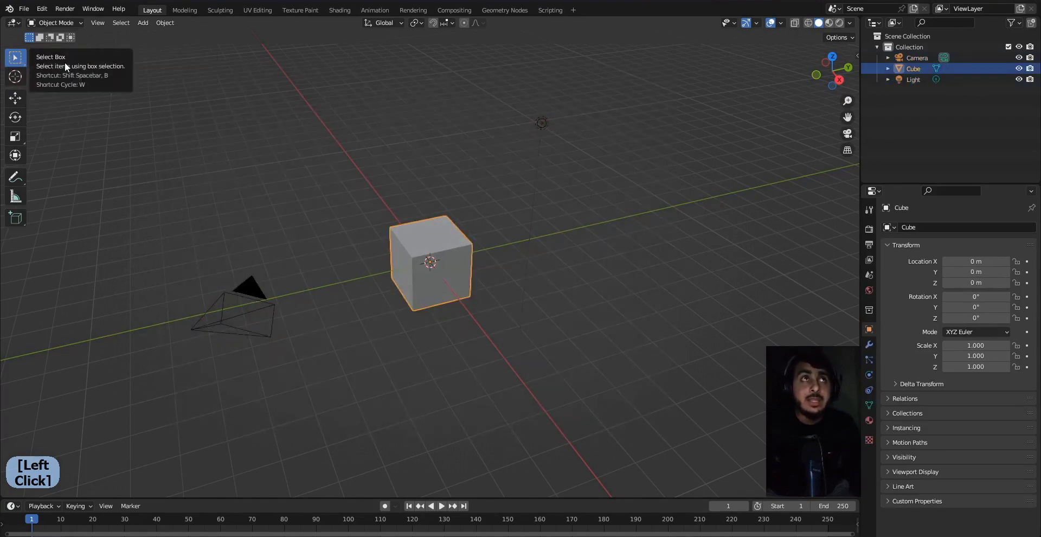
{"action": "left_click_drag", "start_coordinate": [17, 57], "coordinate": [32, 57]}
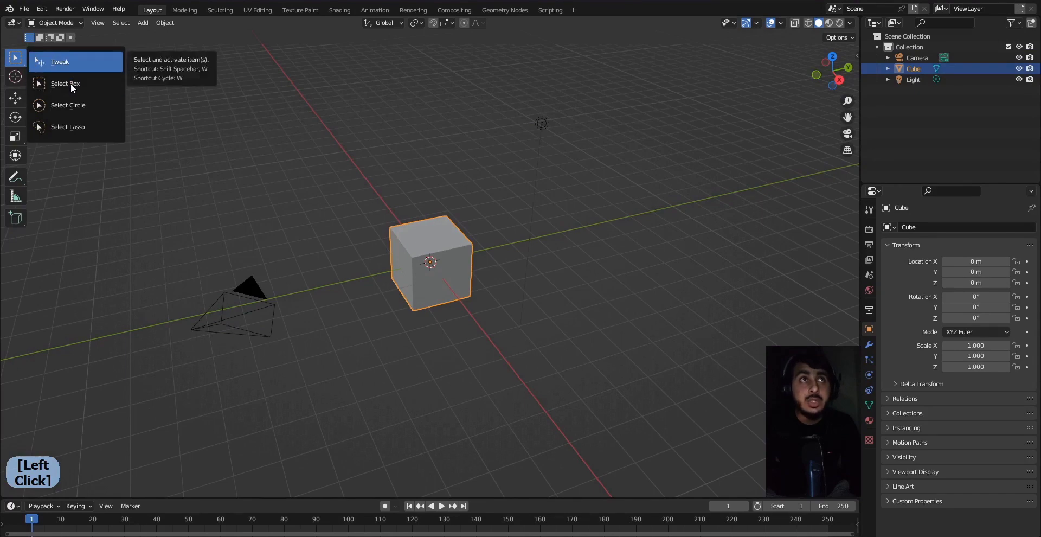
{"action": "left_click", "coordinate": [82, 129]}
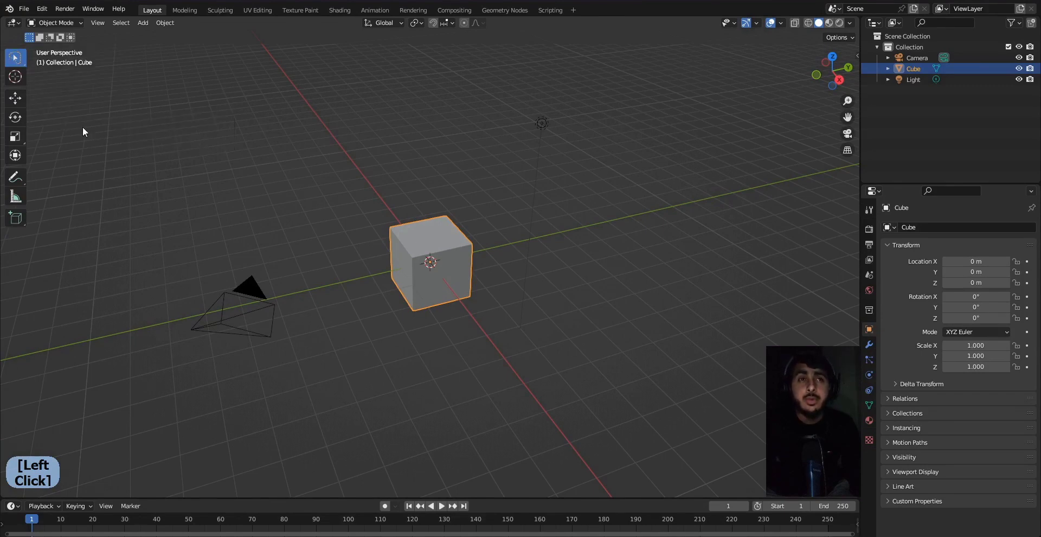
{"action": "mouse_move", "coordinate": [218, 135]}
{"action": "left_mouse_down"}
{"action": "mouse_move", "coordinate": [154, 309]}
{"action": "mouse_move", "coordinate": [585, 350]}
{"action": "mouse_move", "coordinate": [157, 181]}
{"action": "mouse_move", "coordinate": [197, 207]}
{"action": "mouse_move", "coordinate": [163, 206]}
{"action": "left_mouse_up"}
{"action": "mouse_move", "coordinate": [244, 112]}
{"action": "left_mouse_down"}
{"action": "mouse_move", "coordinate": [265, 429]}
{"action": "mouse_move", "coordinate": [794, 158]}
{"action": "mouse_move", "coordinate": [149, 131]}
{"action": "left_mouse_up"}
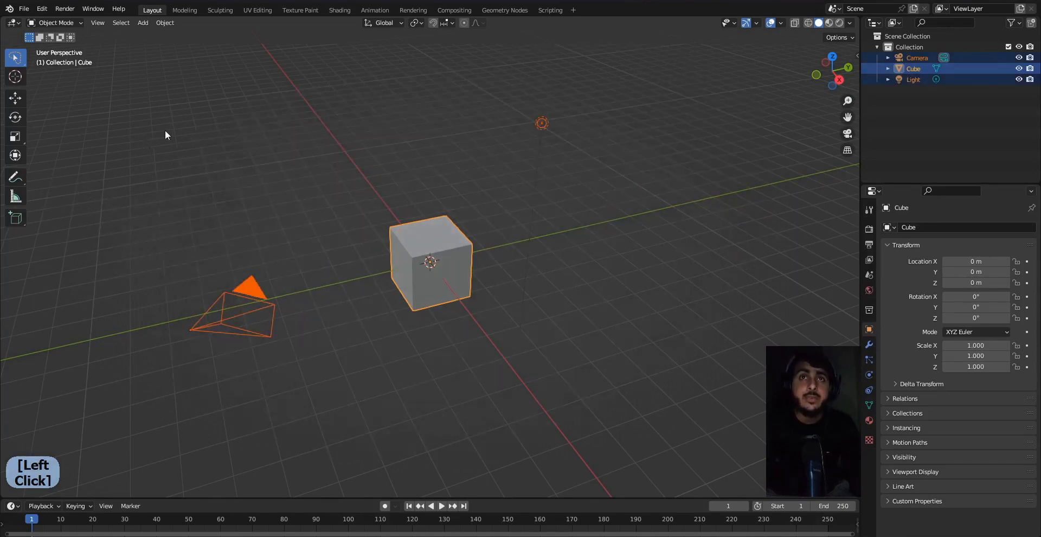
{"action": "left_click", "coordinate": [265, 118]}
{"action": "left_click", "coordinate": [404, 244]}
Switch back to the Select Box tool and frame the selected cube in the viewport.
{"action": "left_click", "coordinate": [15, 57]}
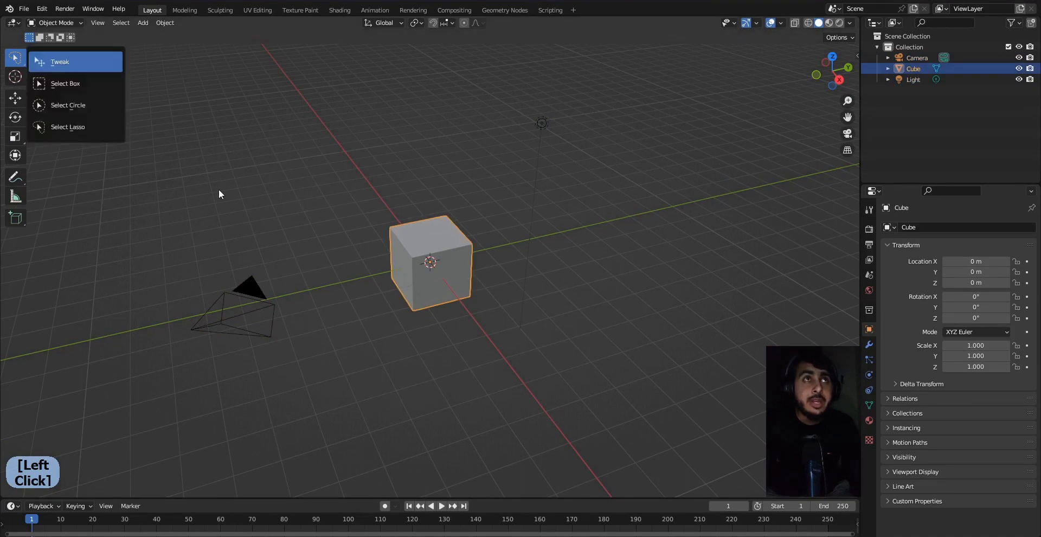
{"action": "left_click", "coordinate": [77, 83]}
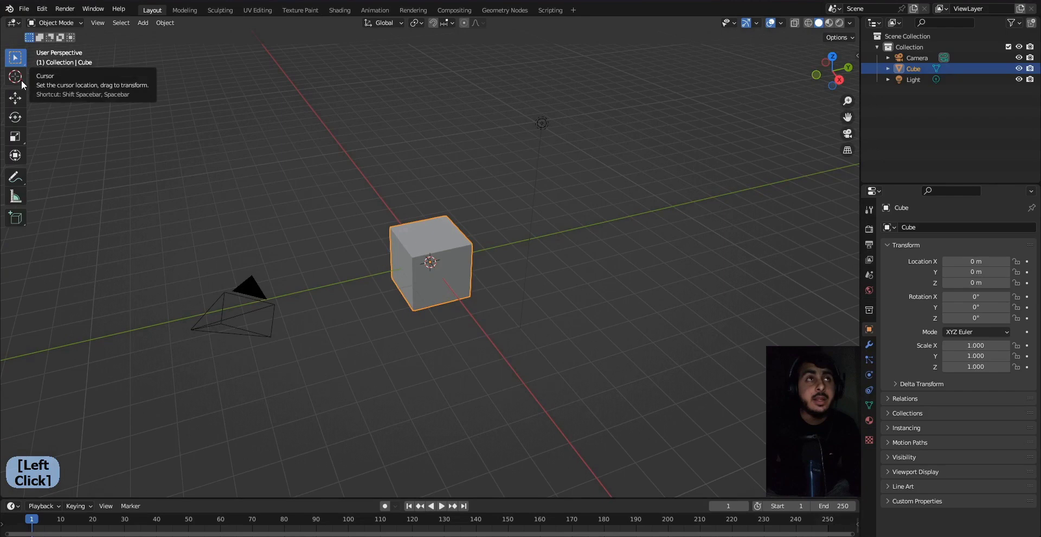
{"action": "key", "text": "KP_Decimal"}
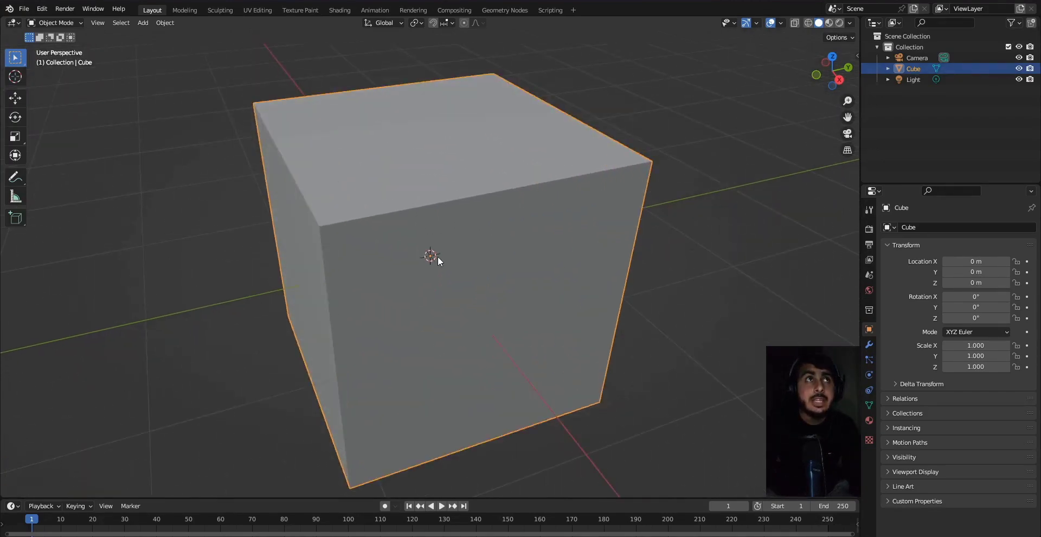
{"action": "scroll", "coordinate": [438, 259], "scroll_direction": "down", "scroll_amount": 5}
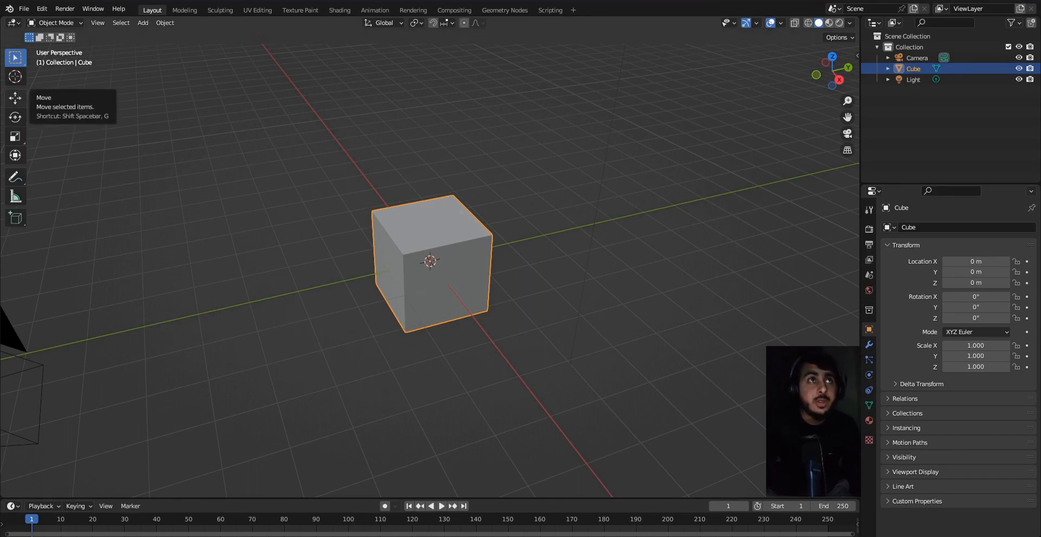
Shift the cube to about 2.99 m on X and -0.26 m on Y with the Move tool's axis handles.
{"action": "left_click", "coordinate": [19, 99]}
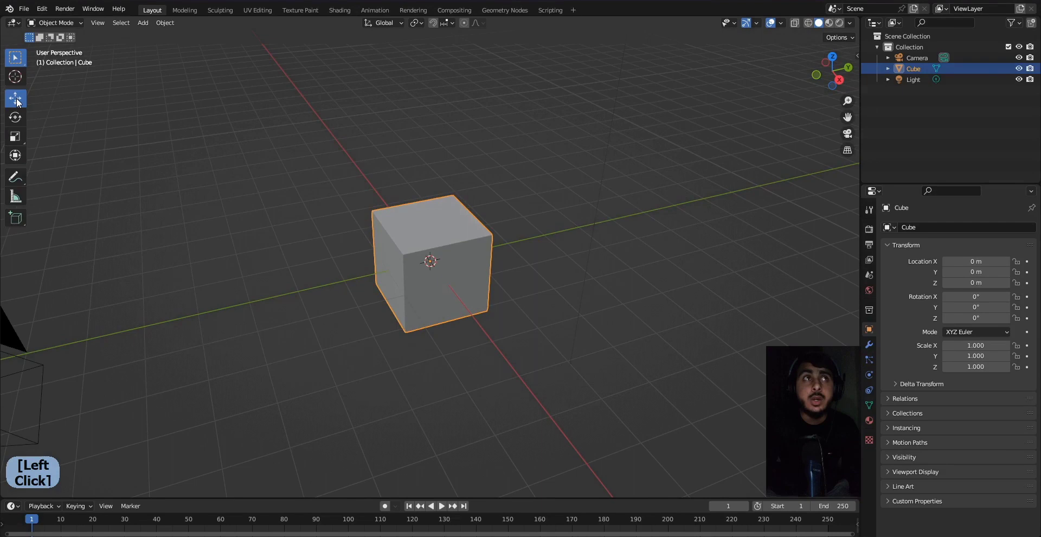
{"action": "scroll", "coordinate": [18, 99], "scroll_direction": "down", "scroll_amount": 4}
{"action": "middle_click_drag", "start_coordinate": [21, 97], "coordinate": [82, 123]}
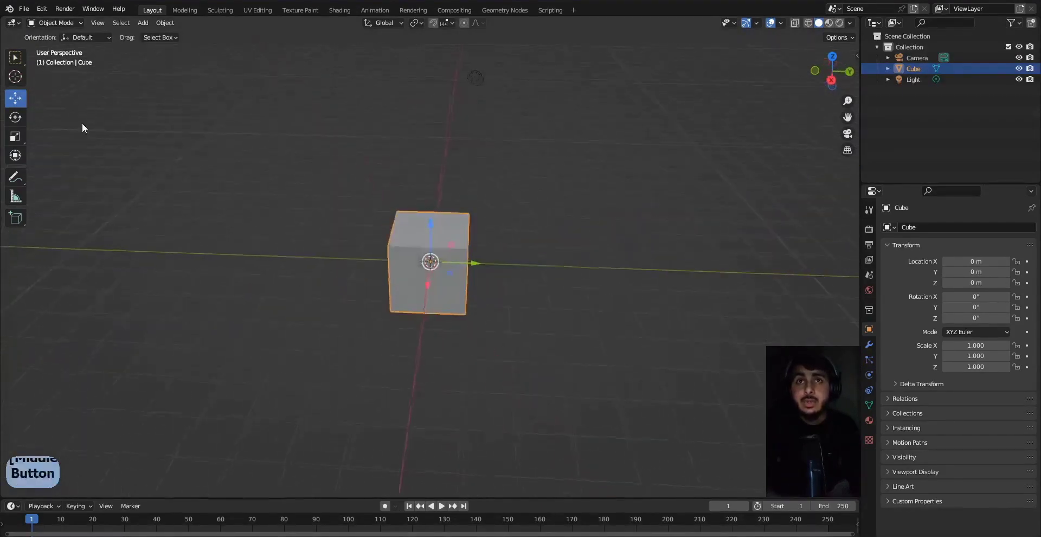
{"action": "scroll", "coordinate": [471, 265], "scroll_direction": "up", "scroll_amount": 2}
{"action": "left_click_drag", "start_coordinate": [470, 261], "coordinate": [557, 253]}
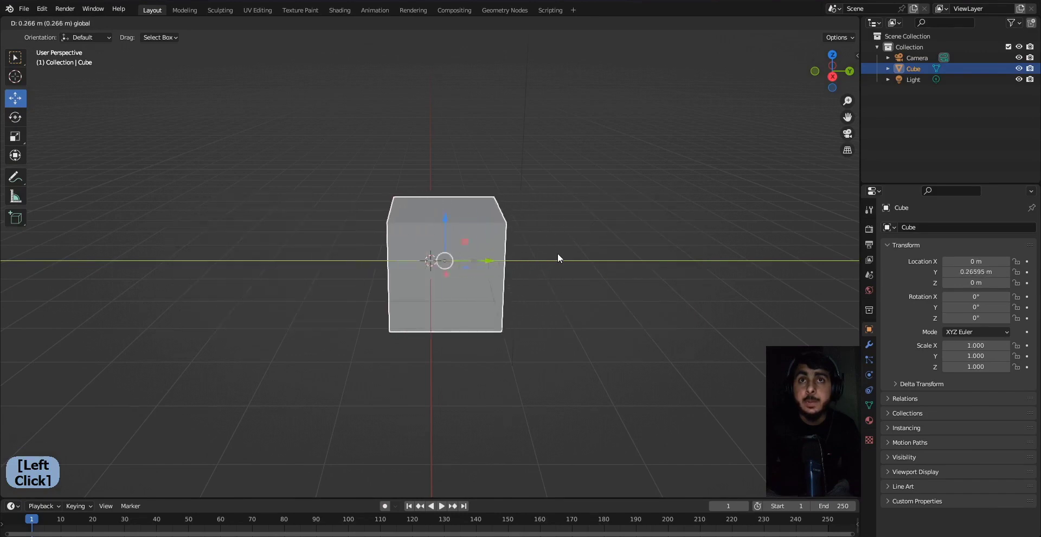
{"action": "middle_click_drag", "start_coordinate": [557, 252], "coordinate": [466, 258]}
{"action": "left_click_drag", "start_coordinate": [466, 258], "coordinate": [489, 275]}
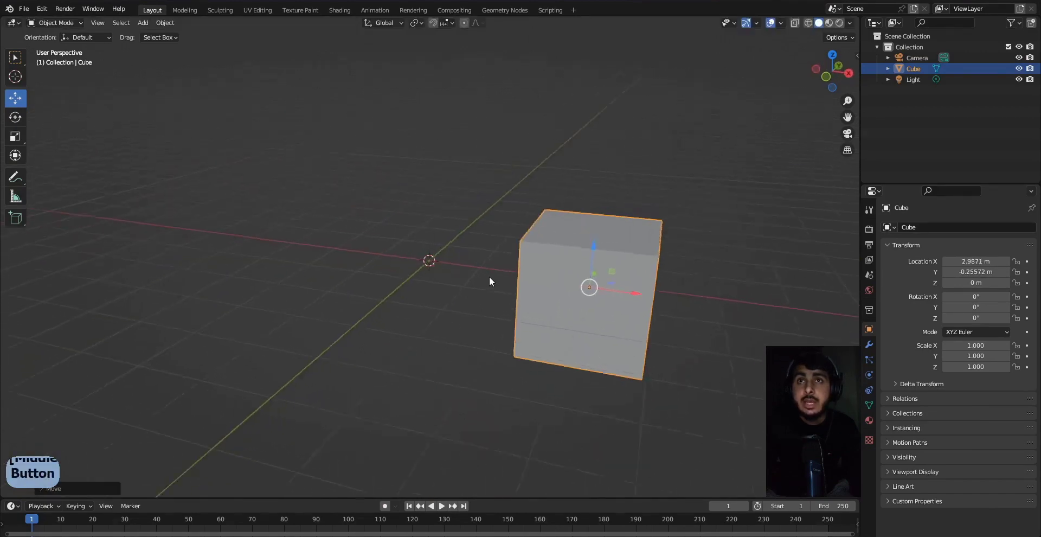
Raise the cube along Z with the Move tool and undo all of its moves.
{"action": "middle_click_drag", "start_coordinate": [489, 275], "coordinate": [624, 281]}
{"action": "left_click_drag", "start_coordinate": [523, 249], "coordinate": [522, 125]}
{"action": "scroll", "coordinate": [522, 215], "scroll_direction": "down", "scroll_amount": 4}
{"action": "middle_click_drag", "start_coordinate": [444, 212], "coordinate": [524, 287]}
{"action": "key", "text": "ctrl+z"}
{"action": "key", "text": "ctrl+z"}
{"action": "key", "text": "ctrl+z"}
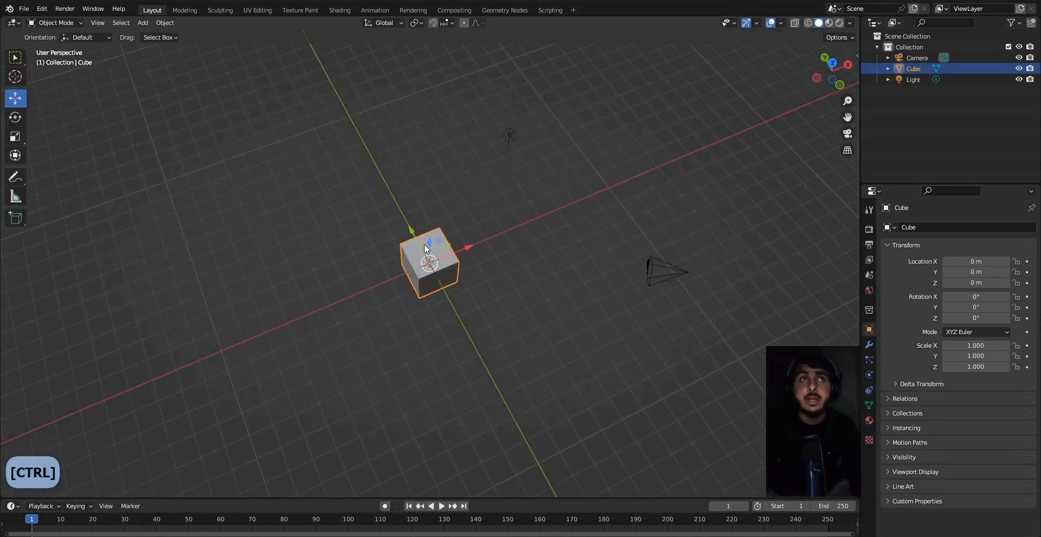
Rotate the cube to about -70° on X with the Rotate tool and undo the rotations.
{"action": "scroll", "coordinate": [425, 238], "scroll_direction": "up", "scroll_amount": 5}
{"action": "middle_click_drag", "start_coordinate": [424, 243], "coordinate": [429, 232]}
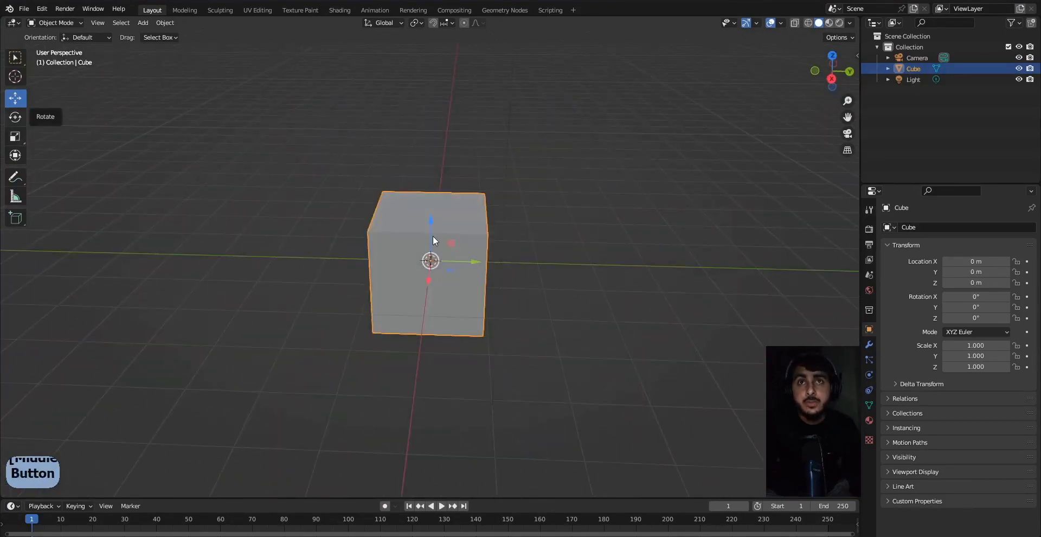
{"action": "left_click", "coordinate": [15, 117]}
{"action": "left_click_drag", "start_coordinate": [441, 262], "coordinate": [438, 239]}
{"action": "key", "text": "ctrl+z"}
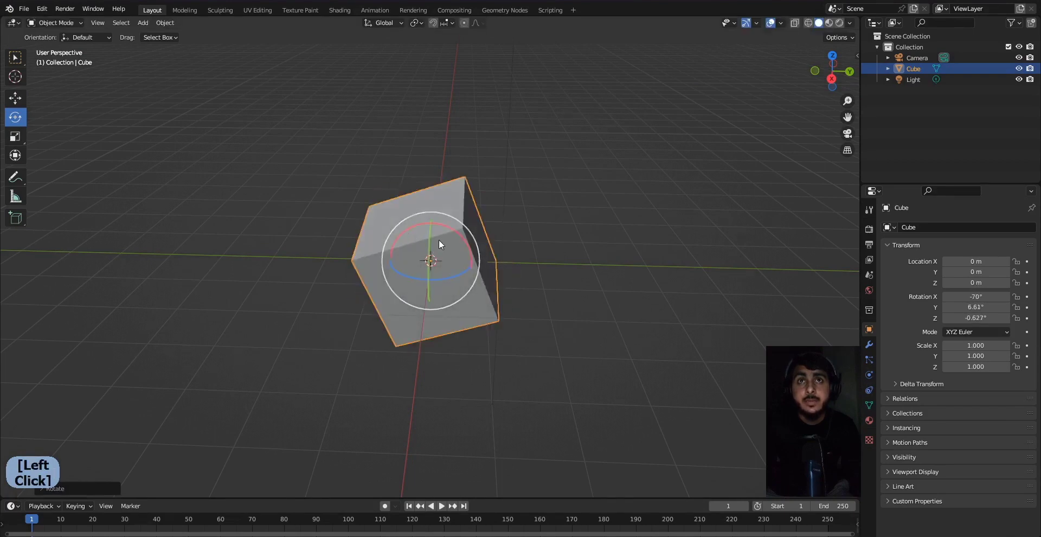
{"action": "key", "text": "ctrl+z"}
{"action": "key", "text": "ctrl+z"}
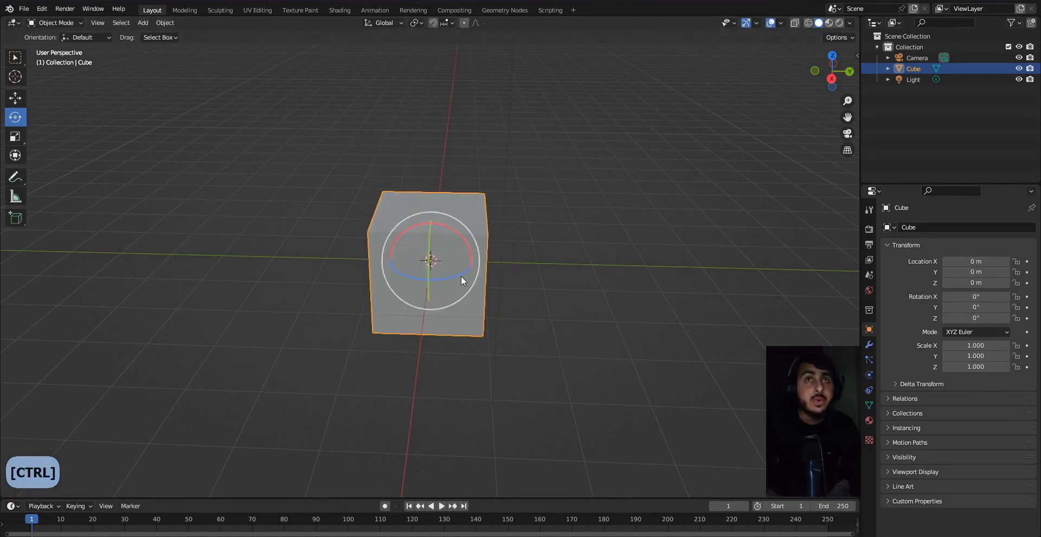
Try resizing the cube with the Scale tool, including along X alone, and undo each change.
{"action": "left_click", "coordinate": [13, 140]}
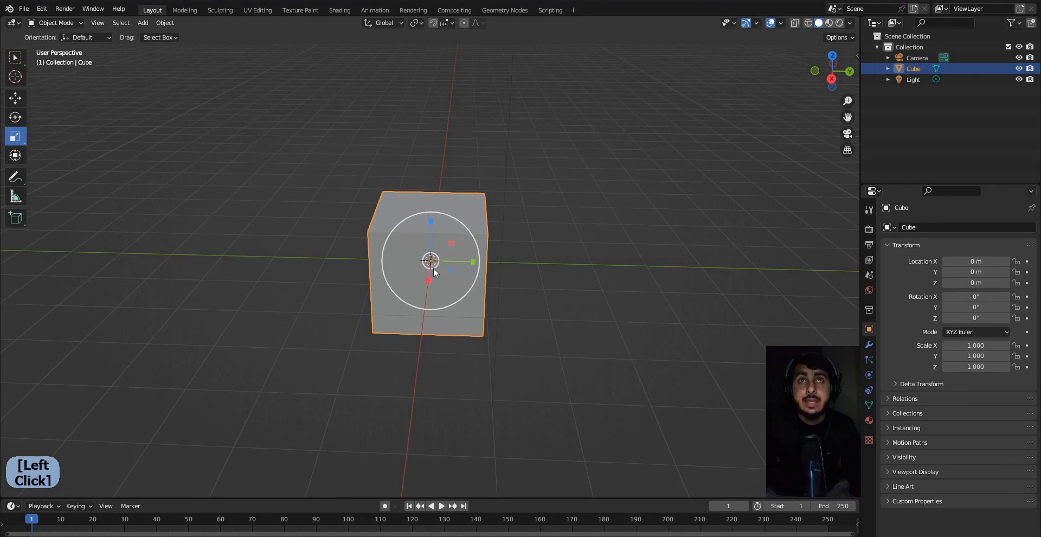
{"action": "left_click_drag", "start_coordinate": [434, 268], "coordinate": [433, 212]}
{"action": "key", "text": "ctrl+z"}
{"action": "key", "text": "ctrl+z"}
{"action": "middle_click_drag", "start_coordinate": [366, 279], "coordinate": [432, 269]}
{"action": "key", "text": "ctrl+z"}
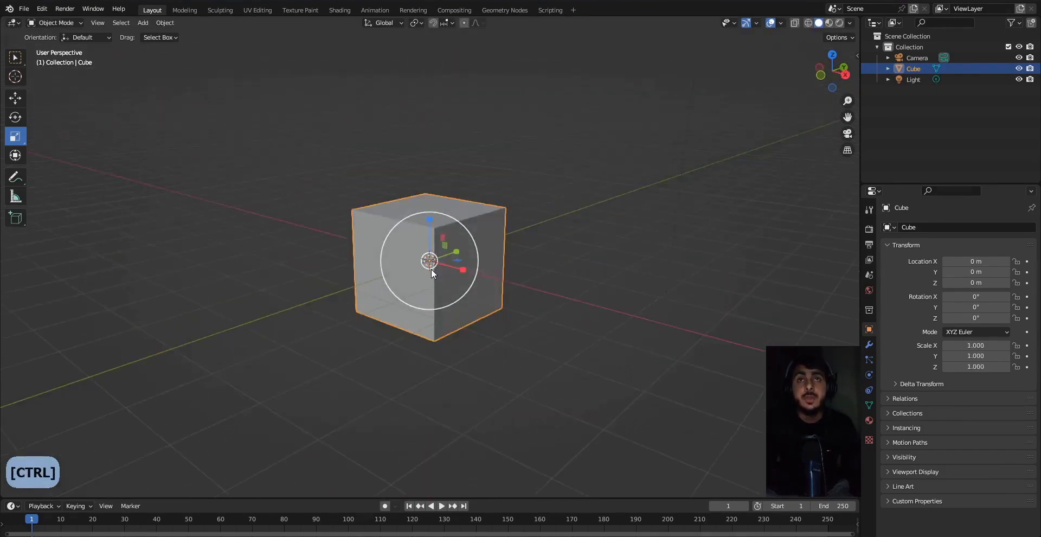
{"action": "left_click_drag", "start_coordinate": [463, 269], "coordinate": [514, 280]}
{"action": "key", "text": "ctrl+z"}
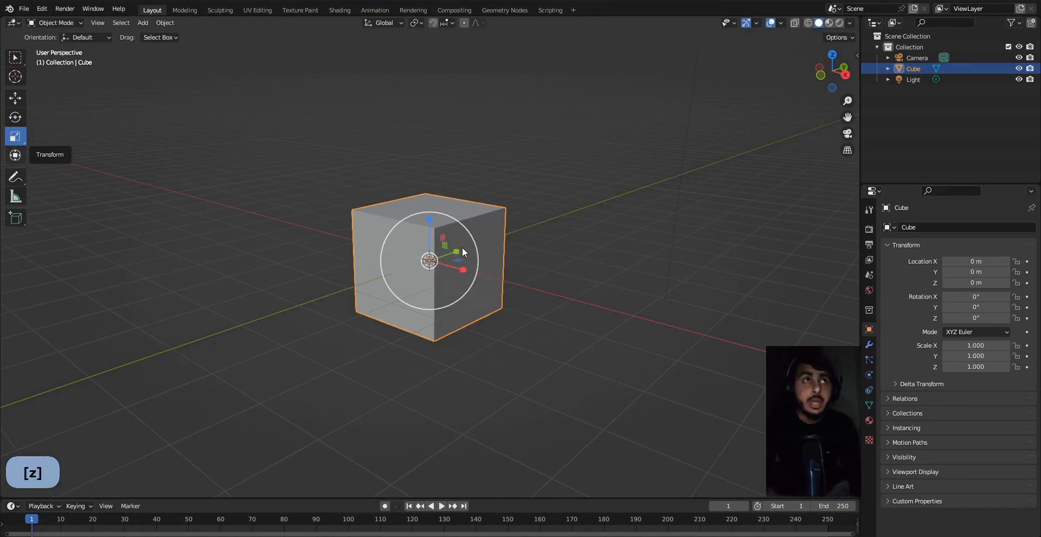
Try the combined Transform tool on the cube, including a lift of about 1.34 m along Z, and undo the changes.
{"action": "left_click", "coordinate": [17, 157]}
{"action": "middle_click_drag", "start_coordinate": [29, 161], "coordinate": [42, 163]}
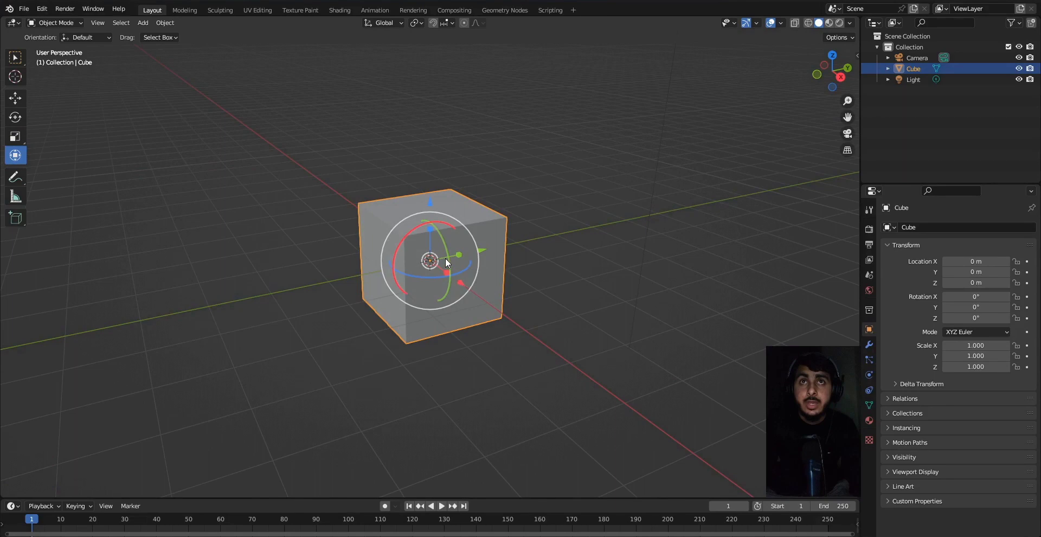
{"action": "left_click_drag", "start_coordinate": [403, 239], "coordinate": [445, 256]}
{"action": "key", "text": "ctrl+z"}
{"action": "key", "text": "ctrl+z"}
{"action": "left_click", "coordinate": [461, 248]}
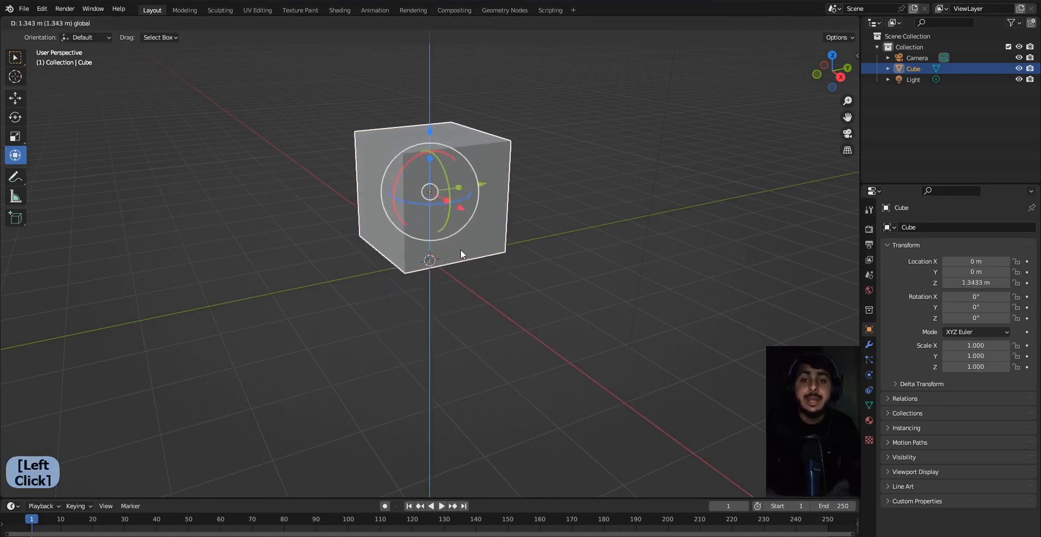
{"action": "key", "text": "ctrl+z"}
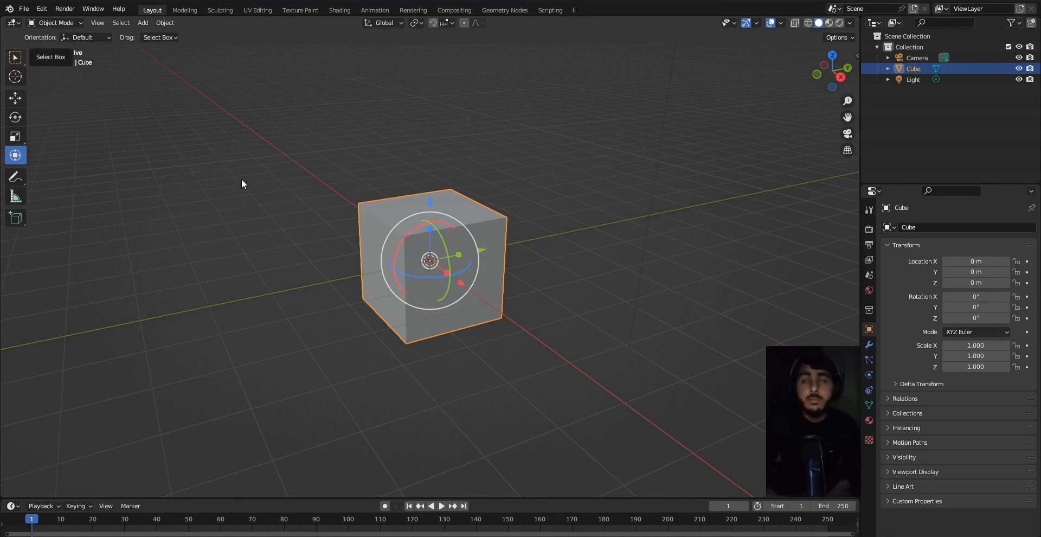
Return to the Select Box tool with the cube still selected.
{"action": "left_click", "coordinate": [16, 56]}
{"action": "left_click", "coordinate": [58, 81]}
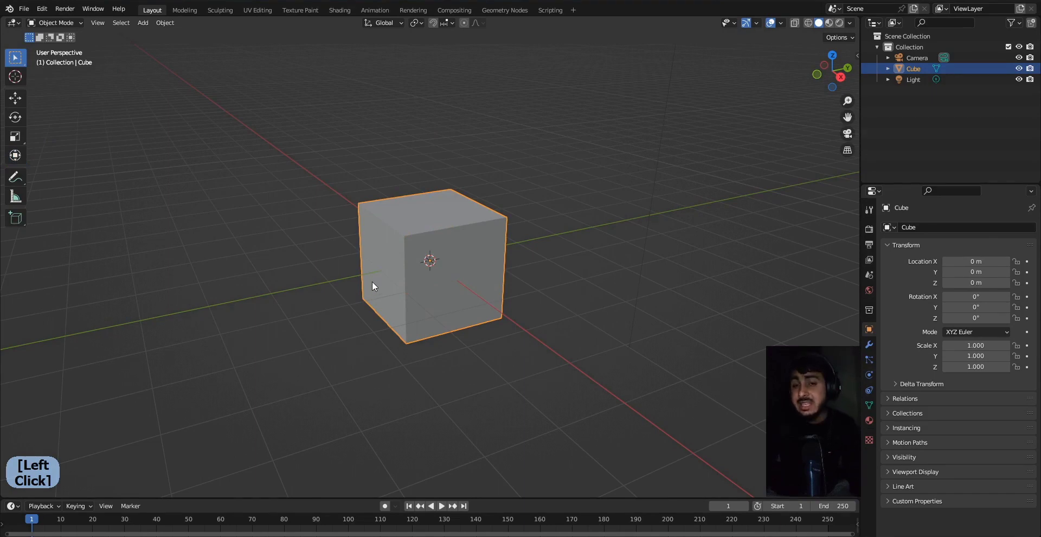
{"action": "middle_click_drag", "start_coordinate": [450, 280], "coordinate": [428, 286]}
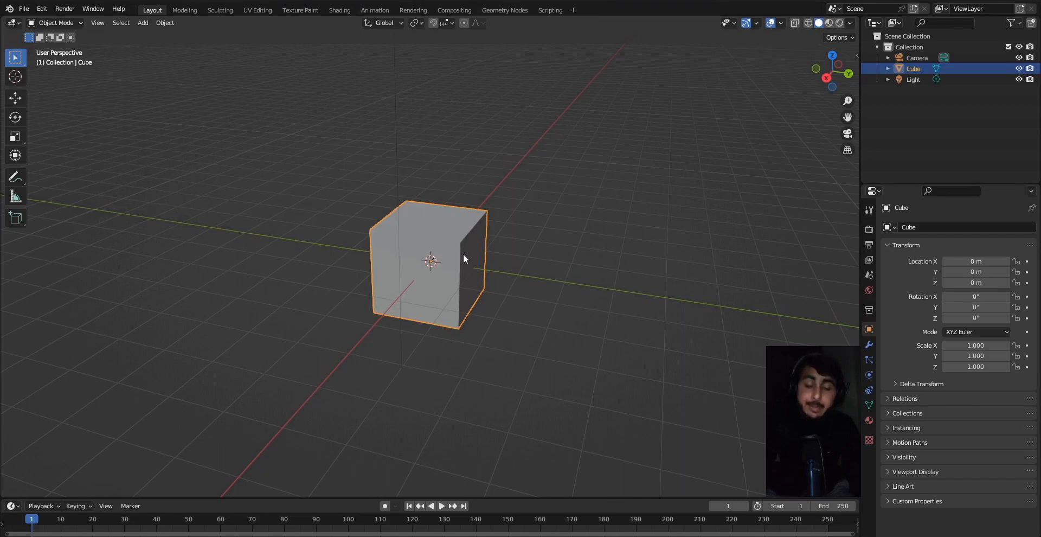
Try grabbing the cube and constraining its movement to the Y, Z and X axes in turn, and cancel the move.
{"action": "middle_click_drag", "start_coordinate": [472, 253], "coordinate": [466, 262]}
{"action": "scroll", "coordinate": [464, 263], "scroll_direction": "down", "scroll_amount": 3}
{"action": "key", "text": "g"}
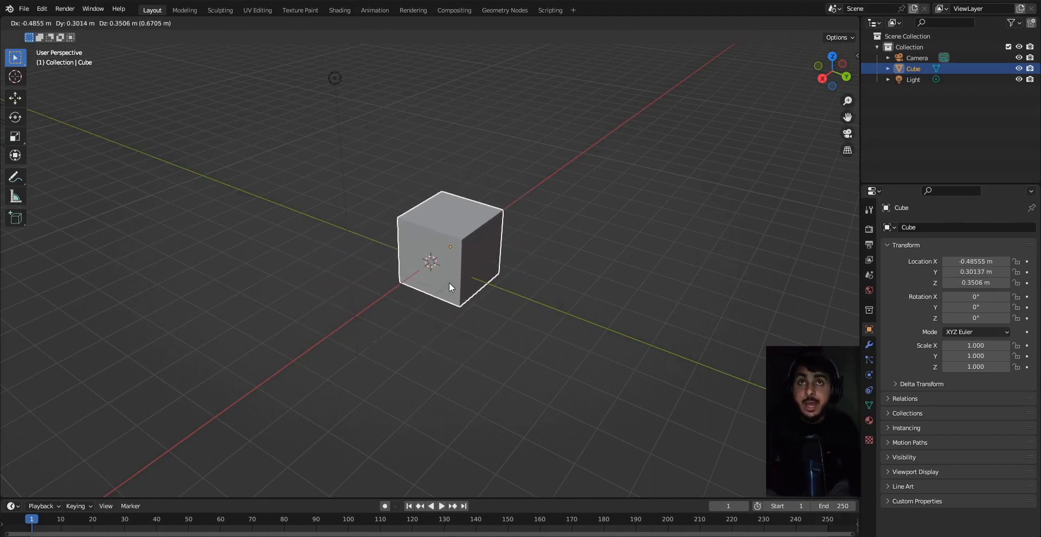
{"action": "key", "text": "y"}
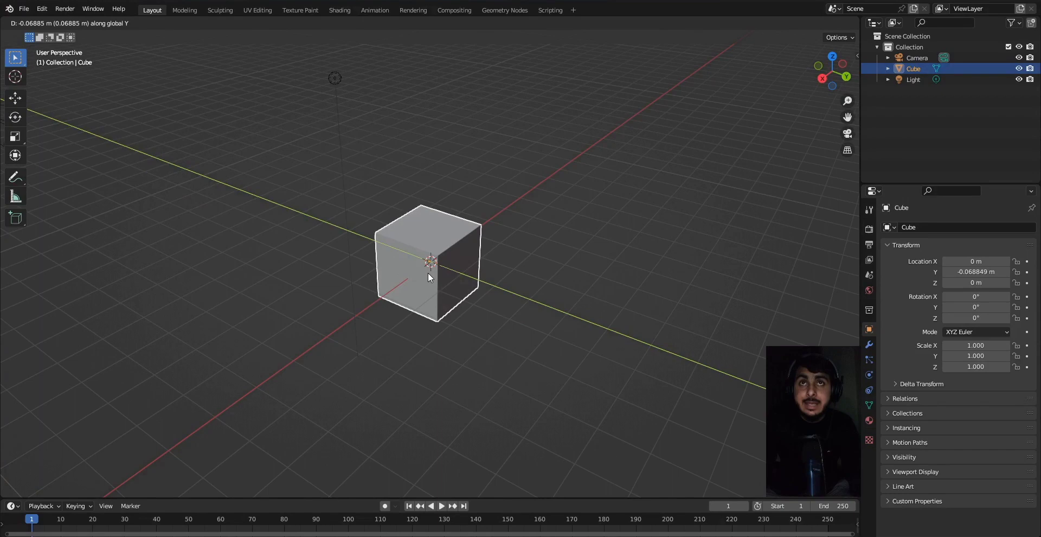
{"action": "key", "text": "z"}
{"action": "key", "text": "x"}
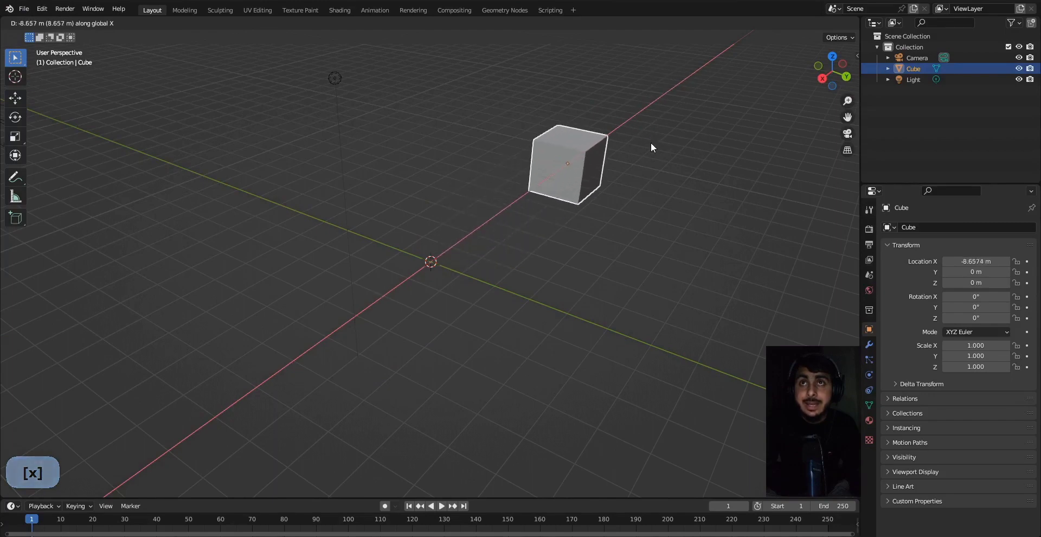
{"action": "right_click", "coordinate": [579, 174]}
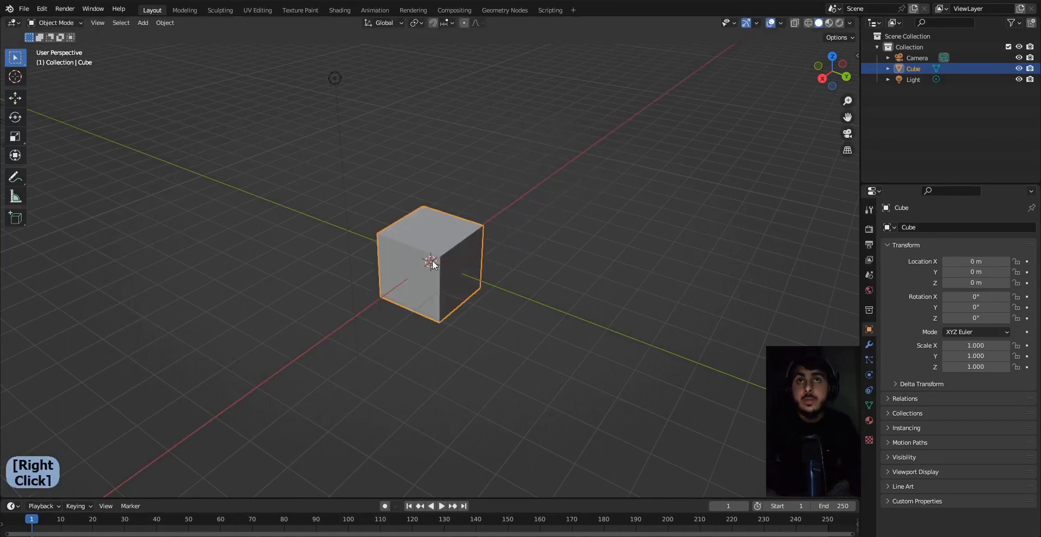
Try moving the cube up along only the Z axis and cancel the move.
{"action": "key", "text": "g"}
{"action": "key", "text": "z"}
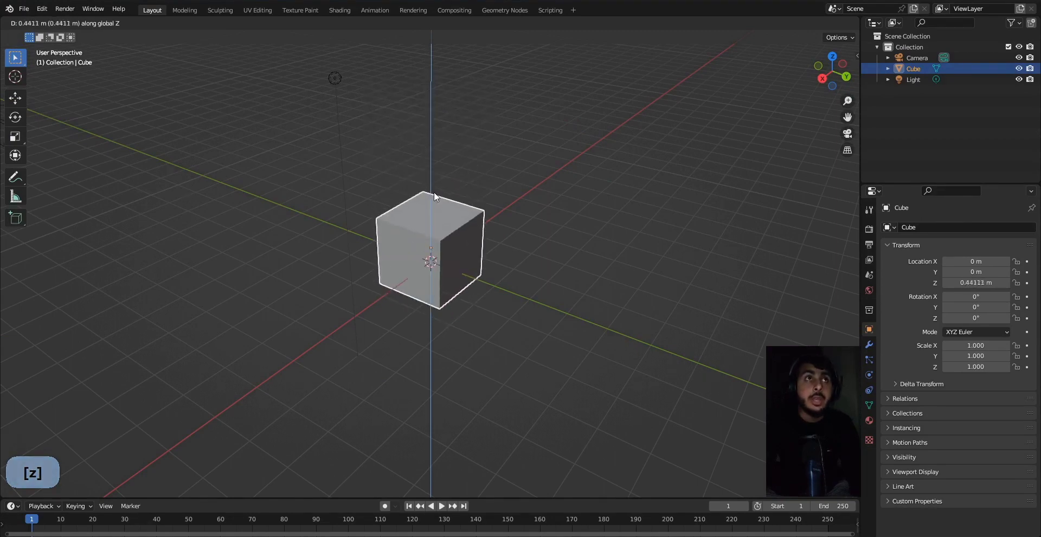
{"action": "right_click", "coordinate": [420, 241]}
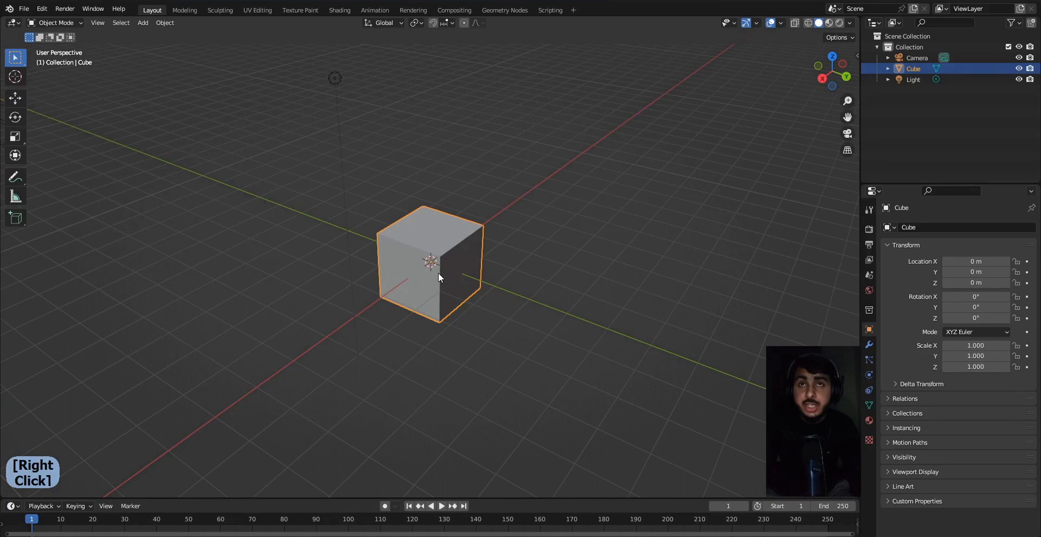
Try rotating the cube freely, about the global Y axis and about the global Z axis, cancelling each rotation.
{"action": "key", "text": "r"}
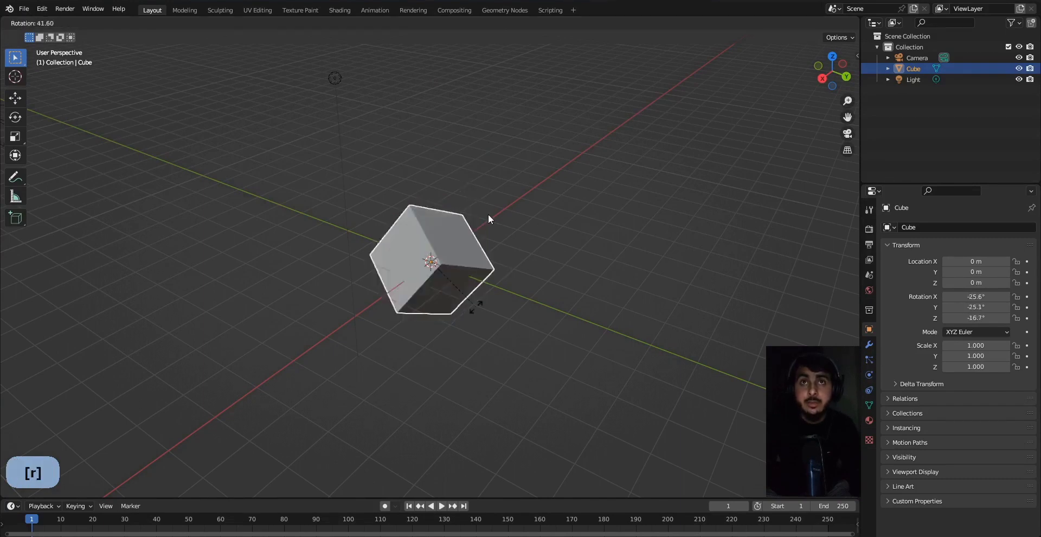
{"action": "right_click", "coordinate": [389, 209]}
{"action": "key", "text": "r"}
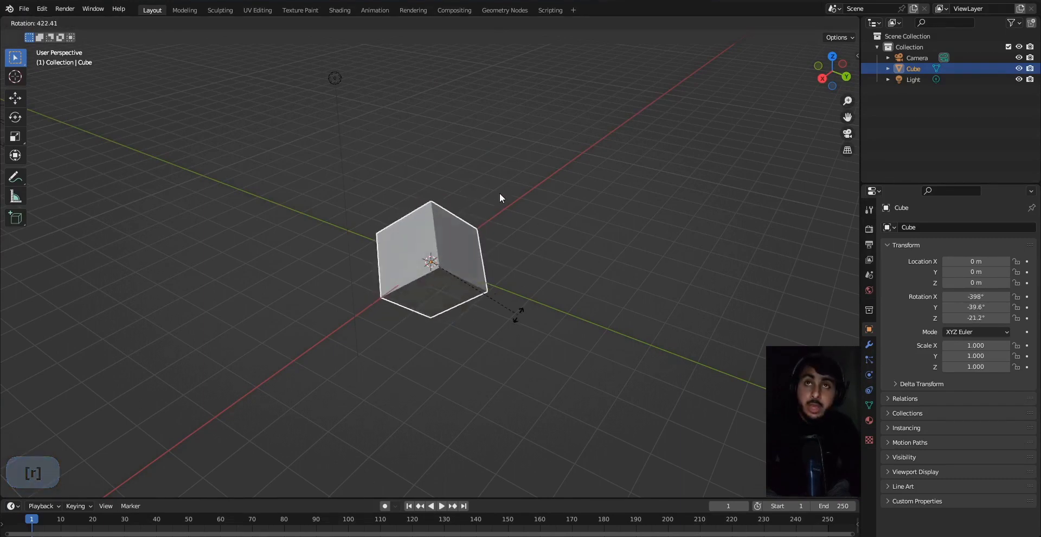
{"action": "key", "text": "y"}
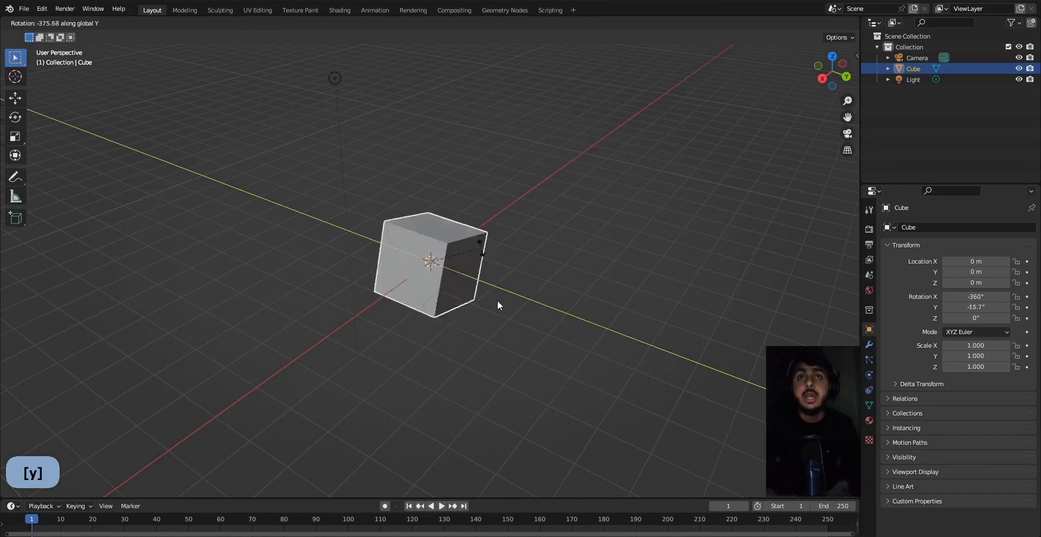
{"action": "right_click", "coordinate": [462, 285]}
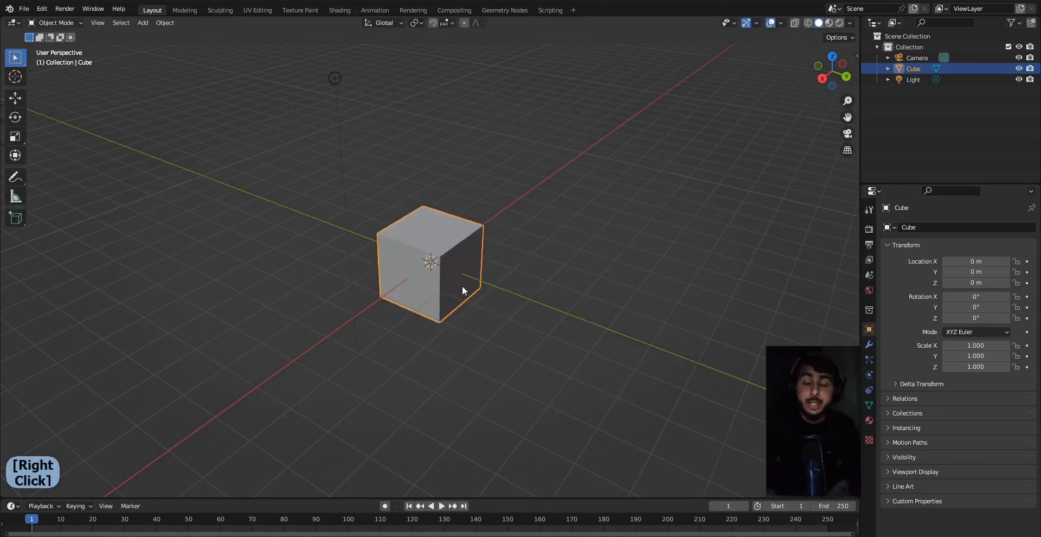
{"action": "key", "text": "r"}
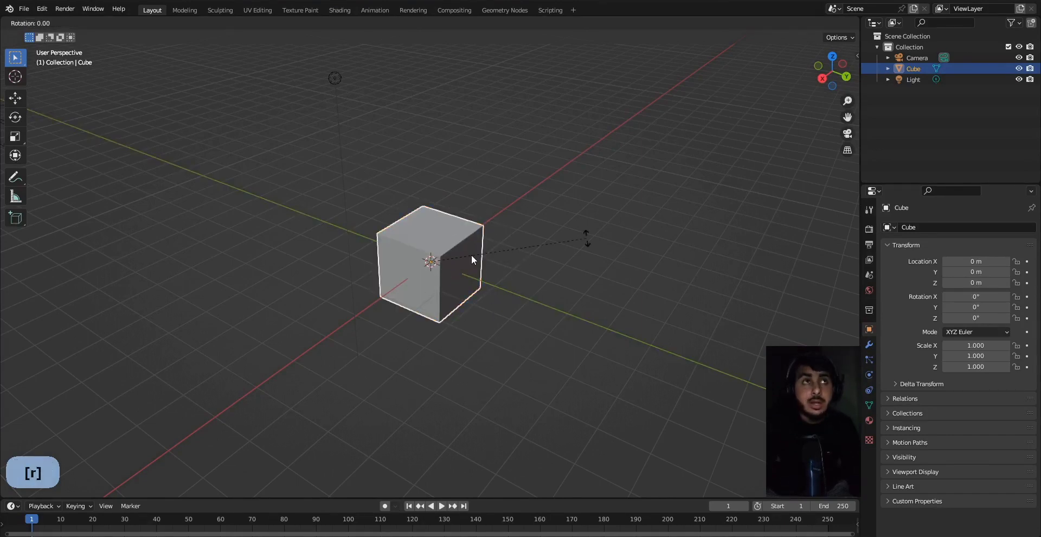
{"action": "key", "text": "z"}
{"action": "right_click", "coordinate": [400, 286]}
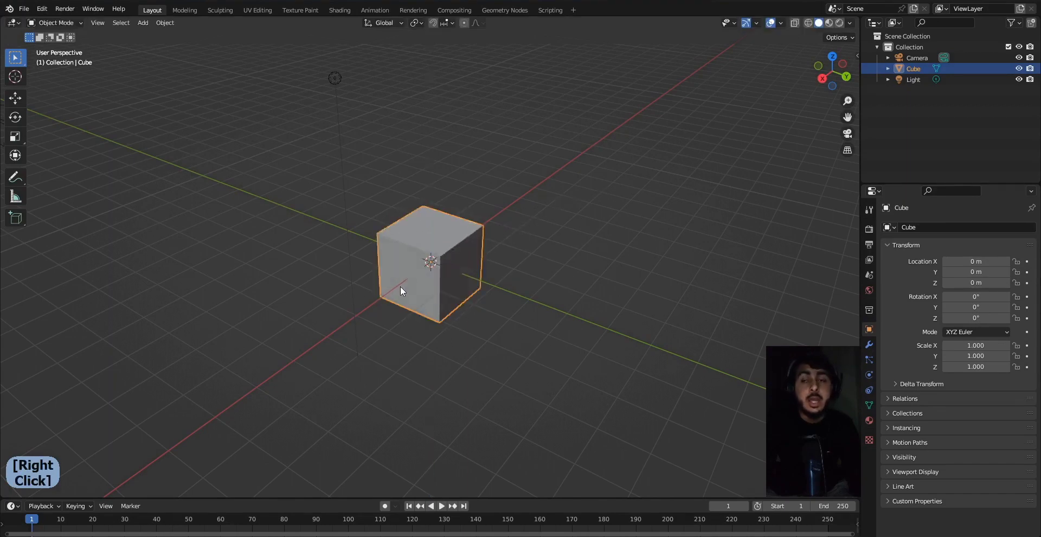
Try scaling the cube uniformly and along the X, Y and Z axes in turn, and cancel the scaling.
{"action": "key", "text": "s"}
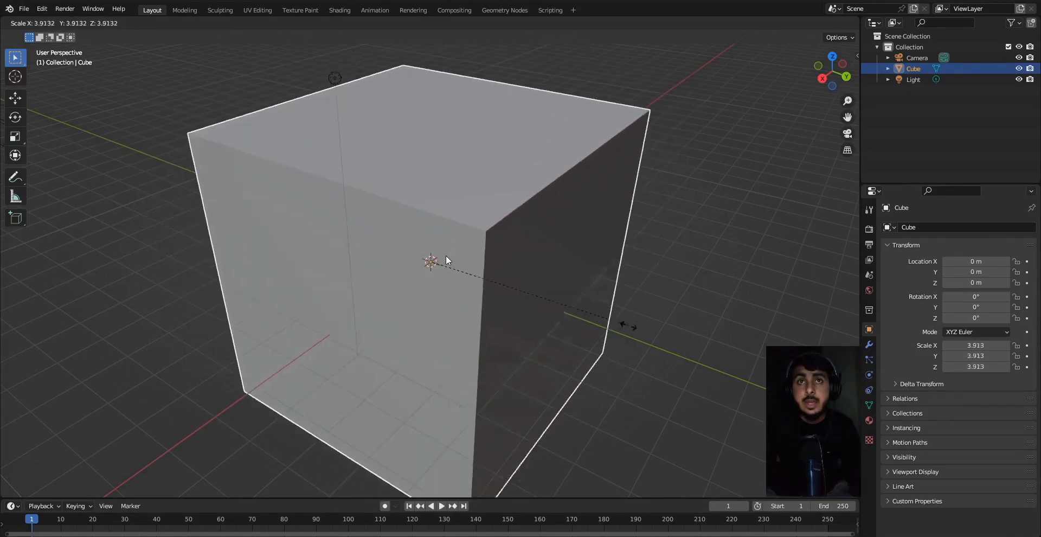
{"action": "key", "text": "x"}
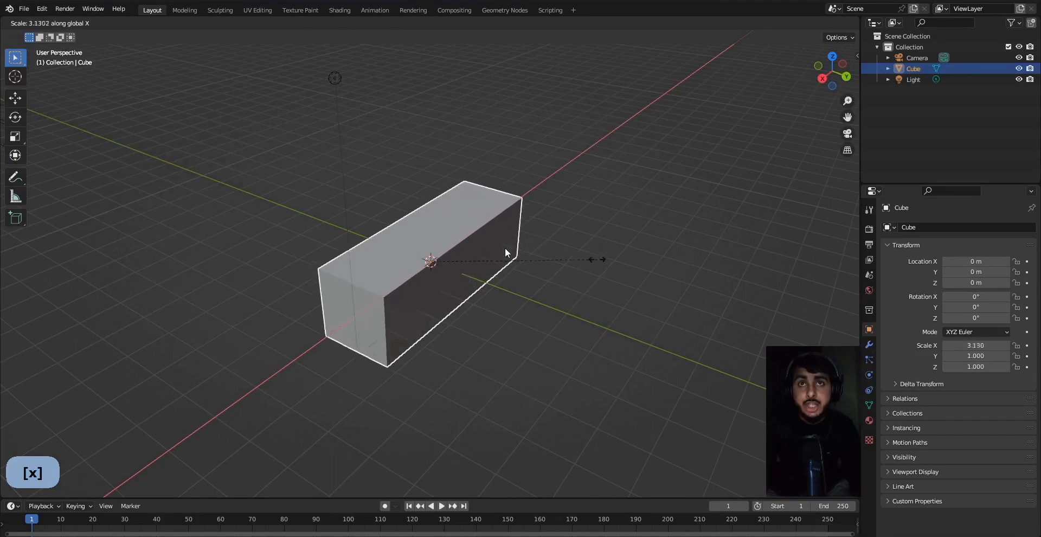
{"action": "key", "text": "y"}
{"action": "key", "text": "z"}
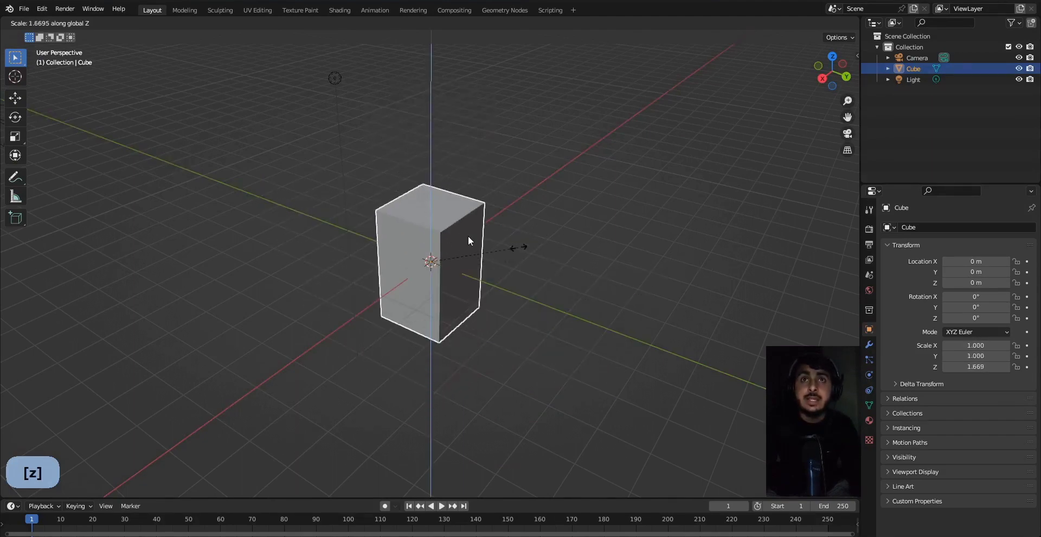
{"action": "right_click", "coordinate": [463, 271]}
Select the light, try scaling it uniformly and cancel the scaling.
{"action": "scroll", "coordinate": [481, 220], "scroll_direction": "down", "scroll_amount": 1}
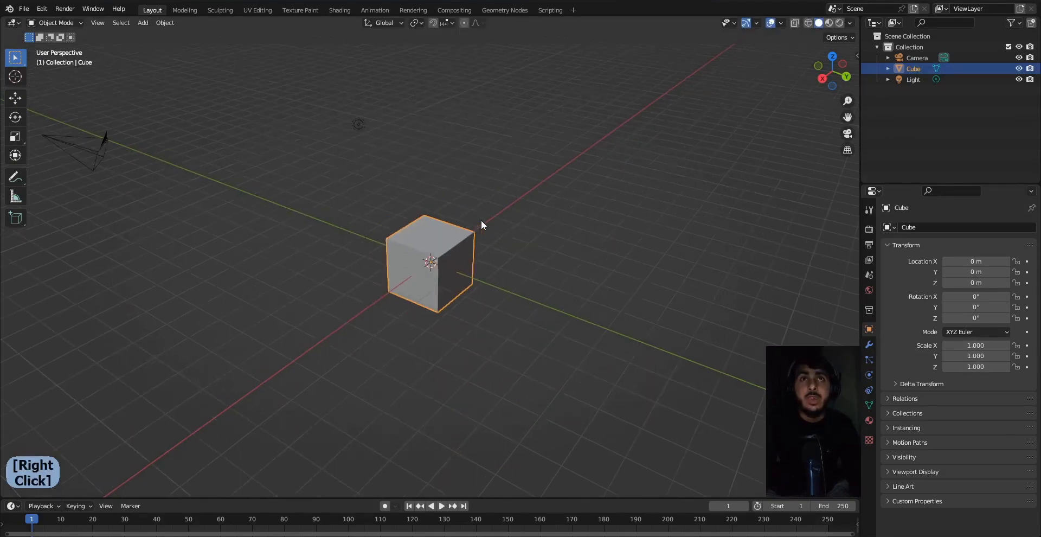
{"action": "left_click", "coordinate": [480, 220]}
{"action": "left_click", "coordinate": [359, 124]}
{"action": "key", "text": "s"}
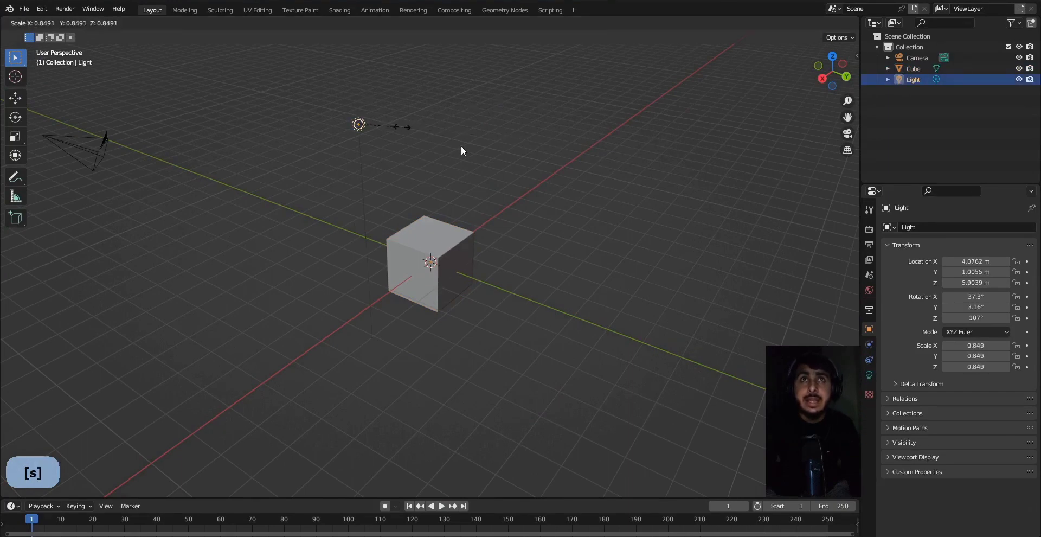
{"action": "right_click", "coordinate": [484, 192]}
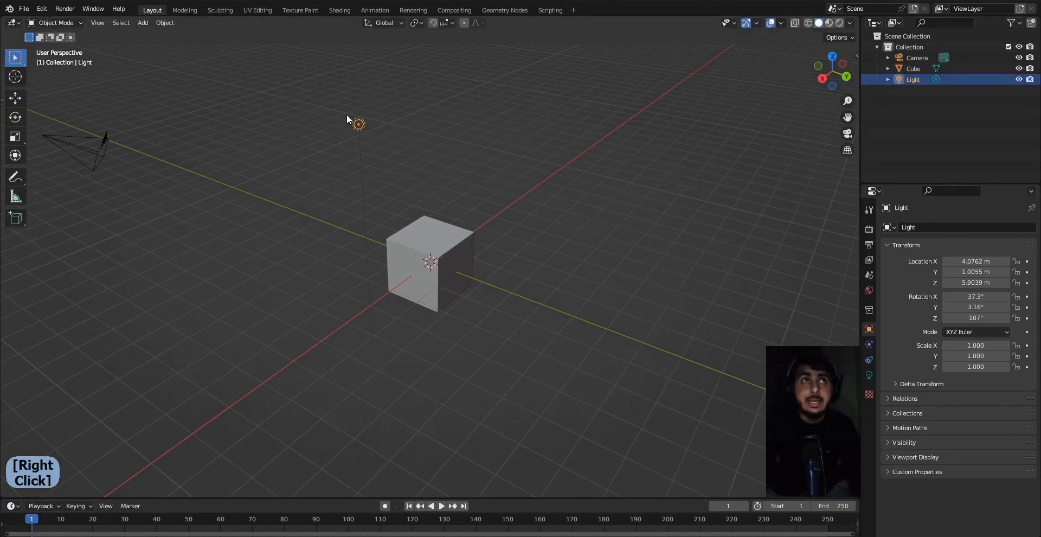
Select the camera, try scaling it uniformly several times and cancel each attempt.
{"action": "left_click", "coordinate": [370, 134]}
{"action": "left_click", "coordinate": [103, 146]}
{"action": "key", "text": "s"}
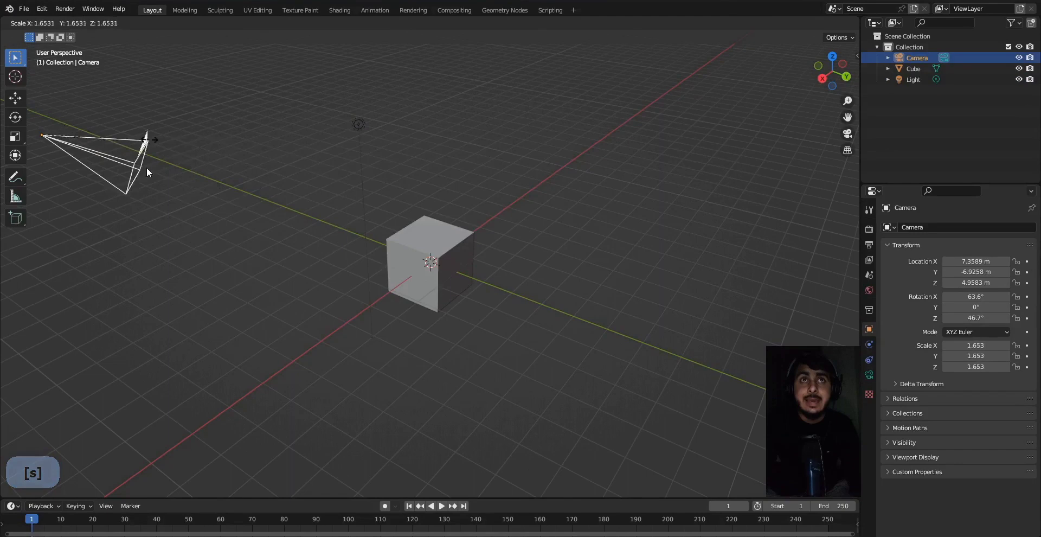
{"action": "right_click", "coordinate": [147, 172]}
{"action": "scroll", "coordinate": [292, 189], "scroll_direction": "down", "scroll_amount": 4}
{"action": "key", "text": "s"}
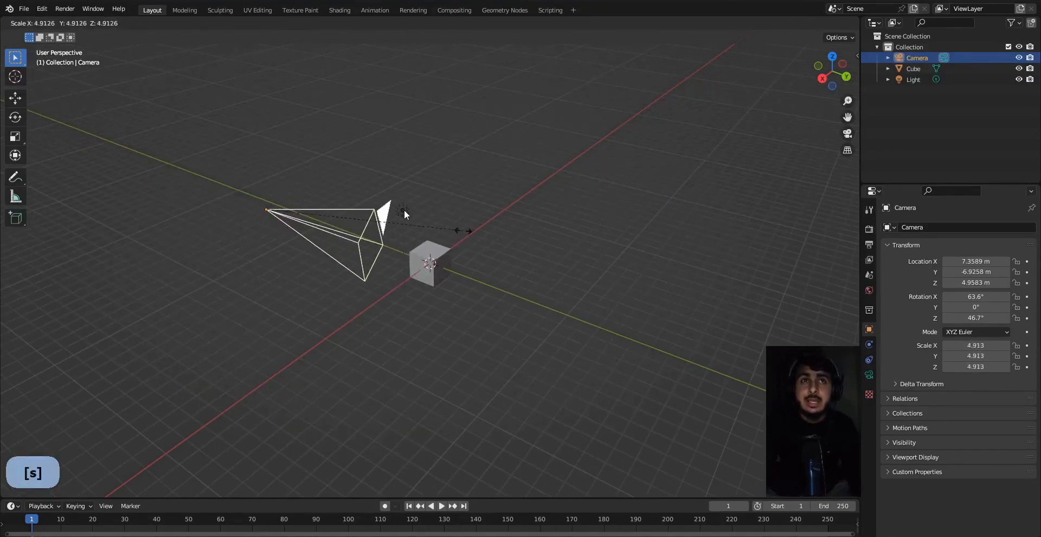
{"action": "right_click", "coordinate": [379, 246]}
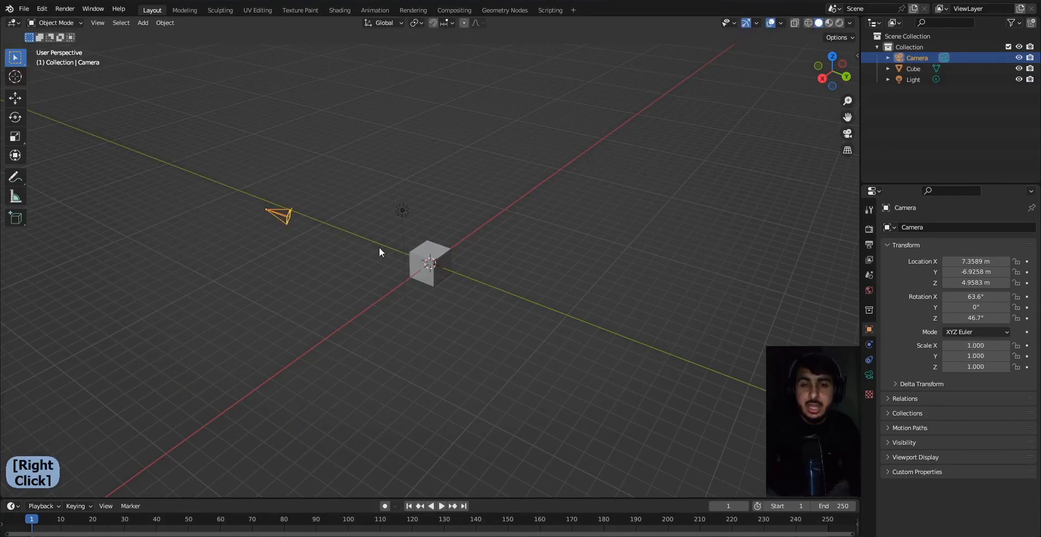
{"action": "key", "text": "s"}
{"action": "right_click", "coordinate": [331, 231]}
Make the cube the selected object again in place of the camera.
{"action": "scroll", "coordinate": [343, 242], "scroll_direction": "up", "scroll_amount": 3}
{"action": "left_click", "coordinate": [401, 231]}
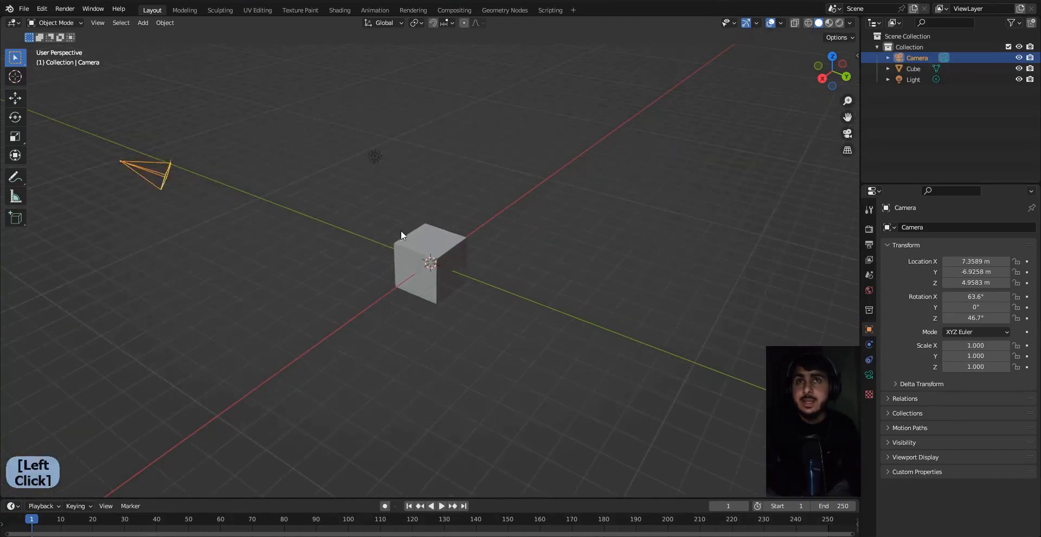
{"action": "middle_click_drag", "start_coordinate": [410, 242], "coordinate": [477, 243]}
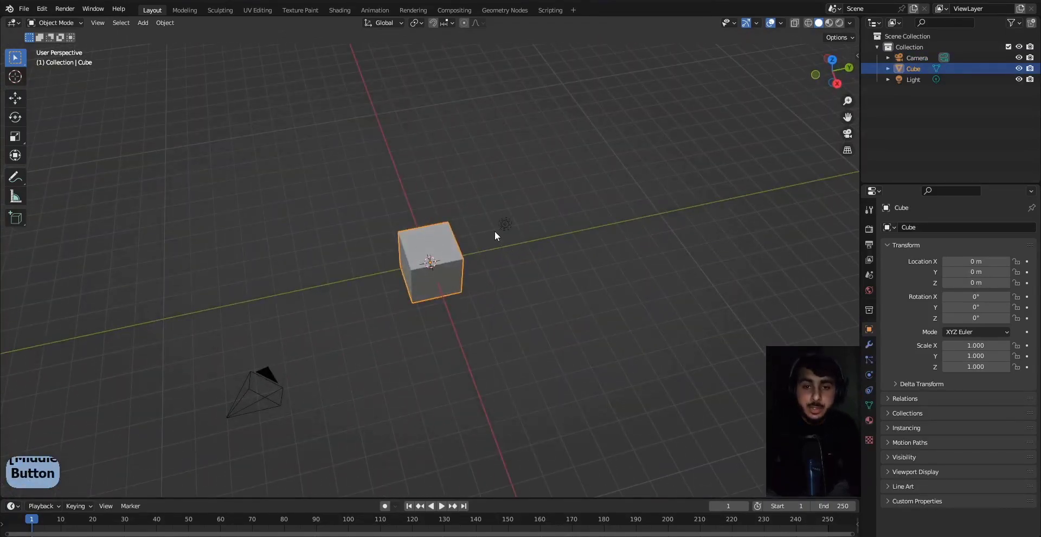